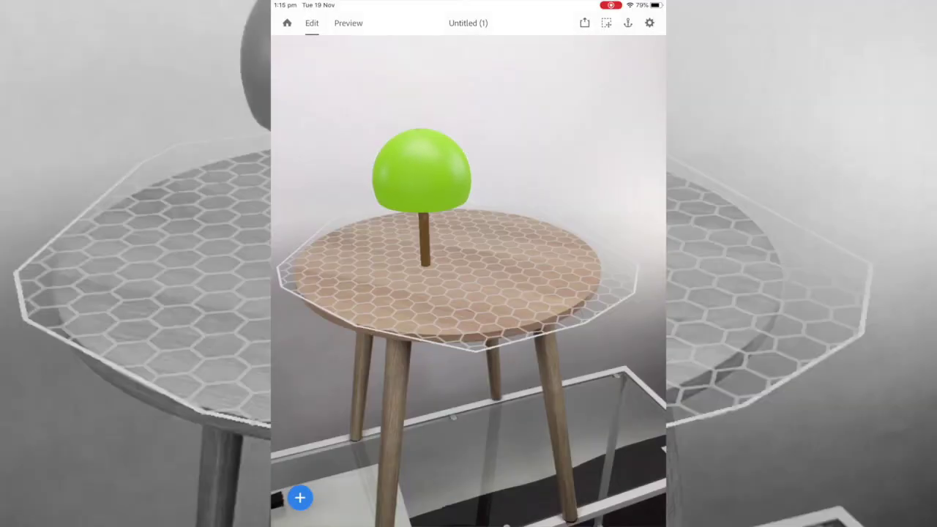
# Scroll through the Basic shapes panel in the bubble-tree table scene.
pyautogui.scroll(-2, 469, 330)
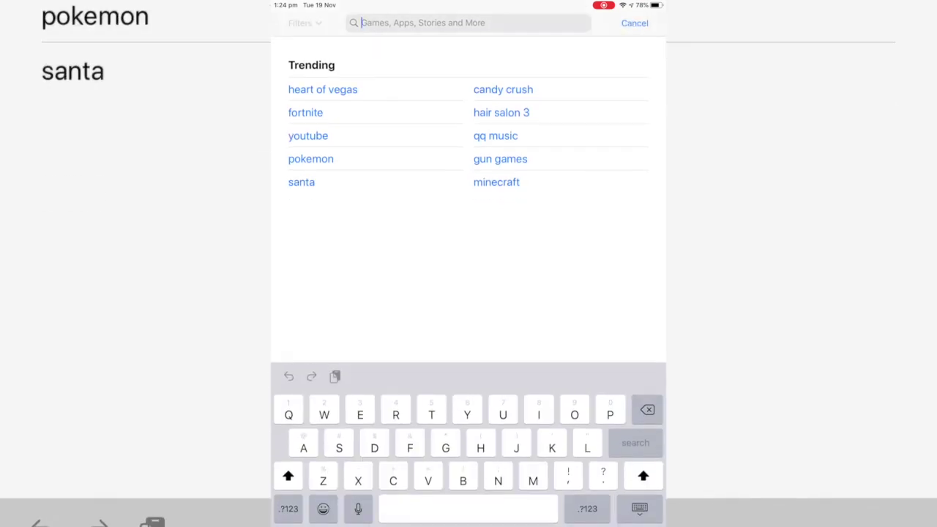
# Search the App Store for 'Adobe aero' and open the Adobe Aero product page.
pyautogui.write('Adobe')
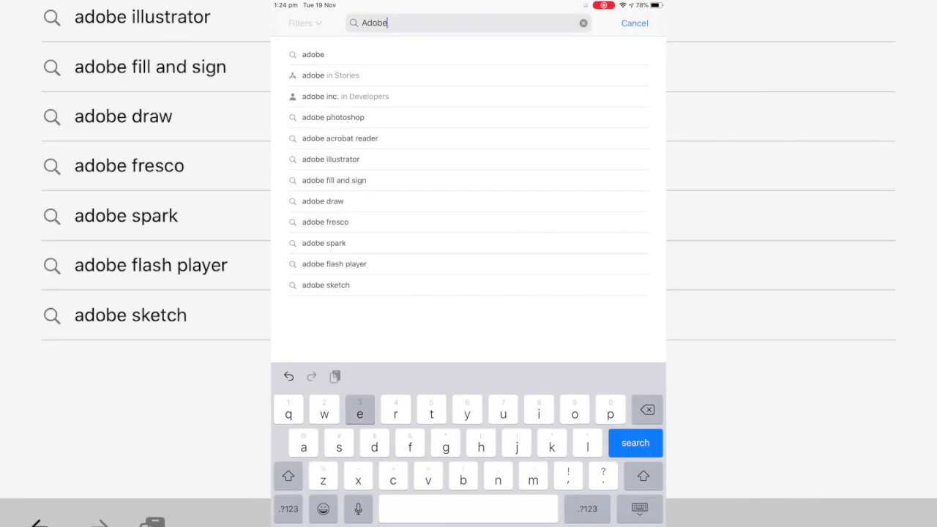
pyautogui.write(' aero')
pyautogui.press('Return')
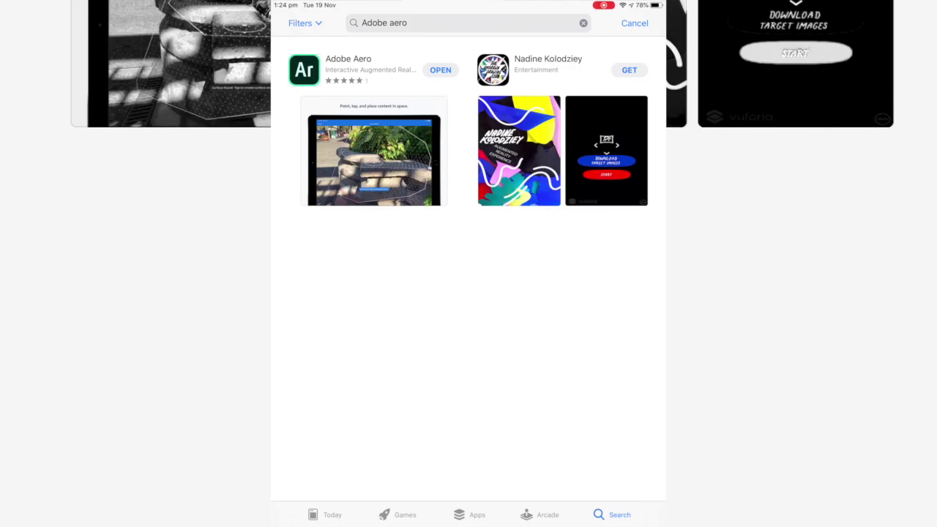
pyautogui.click(349, 58)
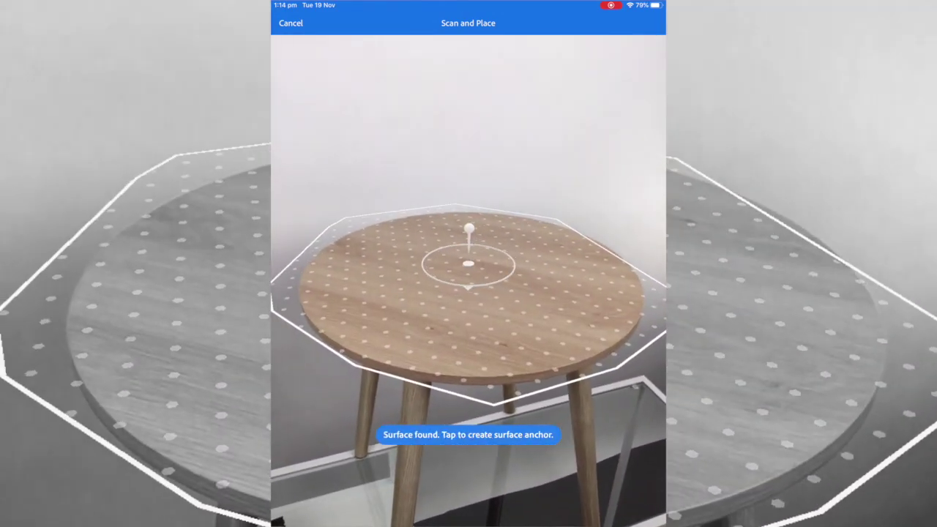
# Anchor a new scene to the detected tabletop surface and bring up the asset sources.
pyautogui.click(468, 263)
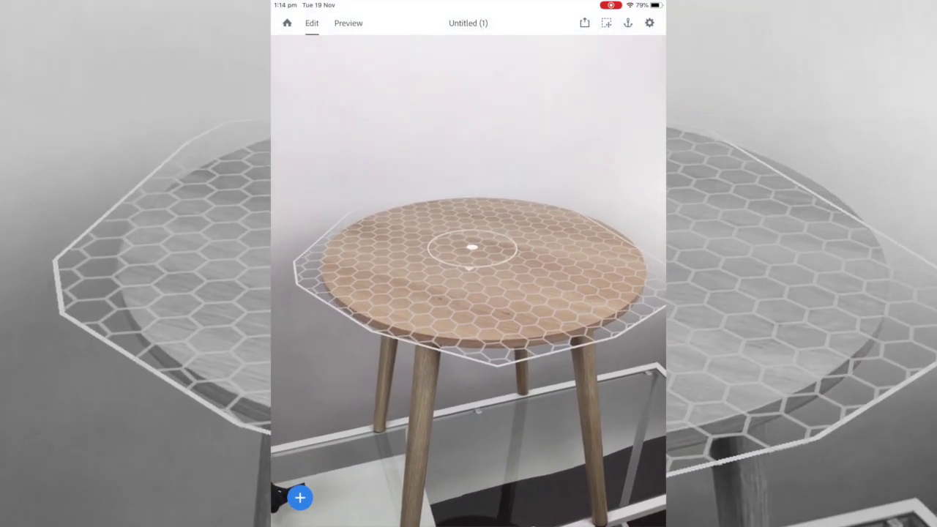
pyautogui.click(299, 498)
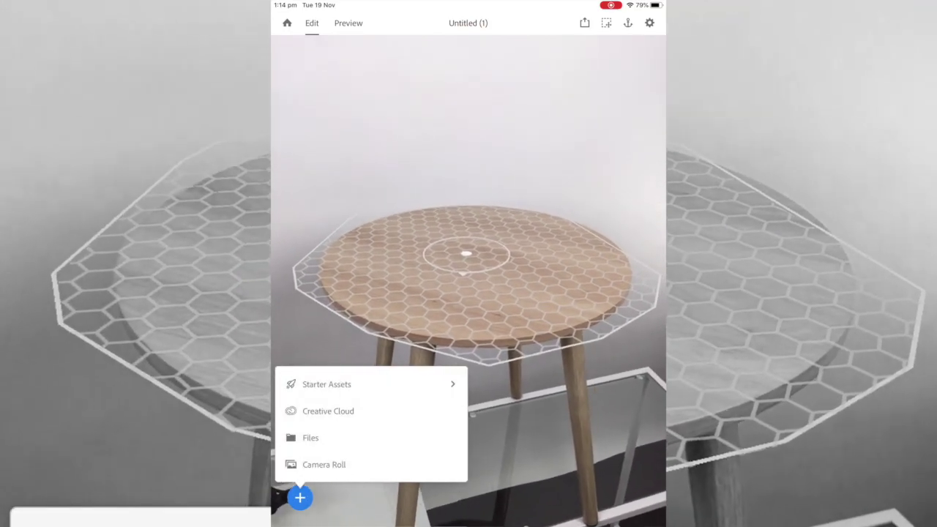
# Place the Bubble Tree from Starter Assets > Plants onto the round table.
pyautogui.click(327, 384)
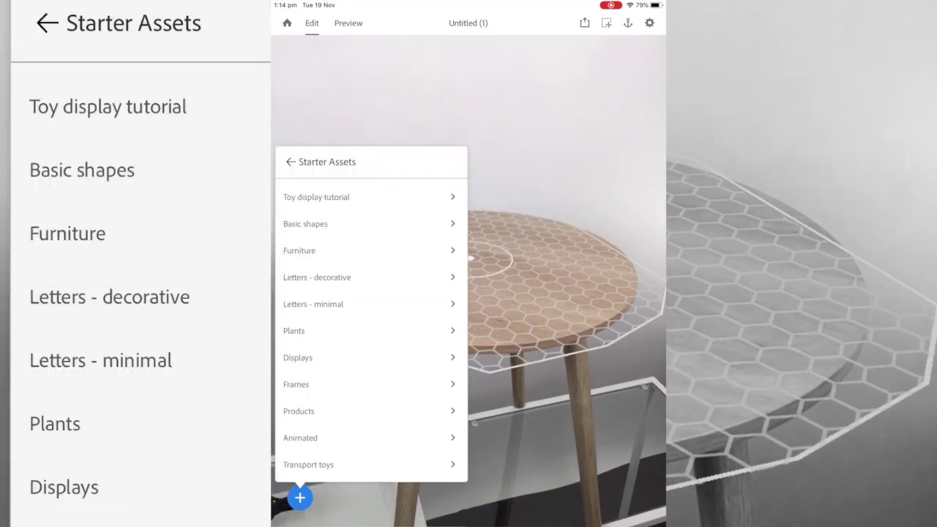
pyautogui.click(305, 224)
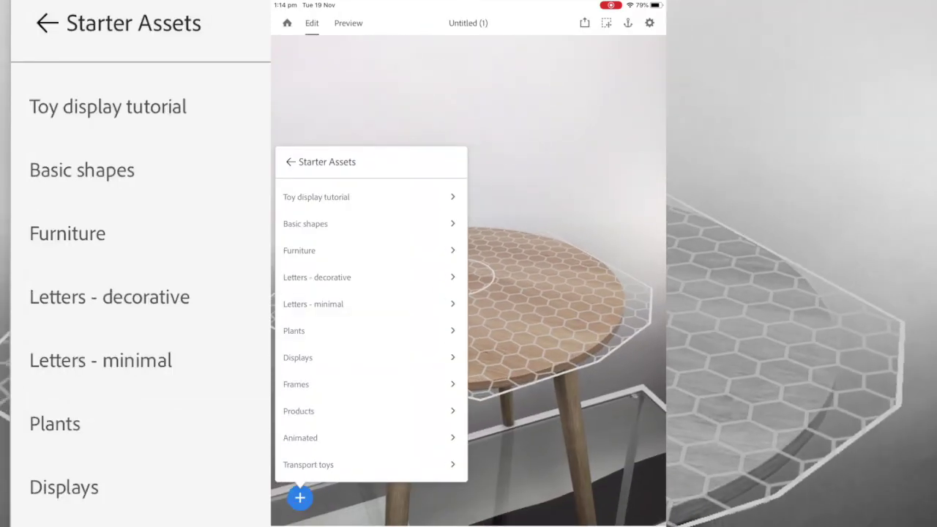
pyautogui.click(306, 270)
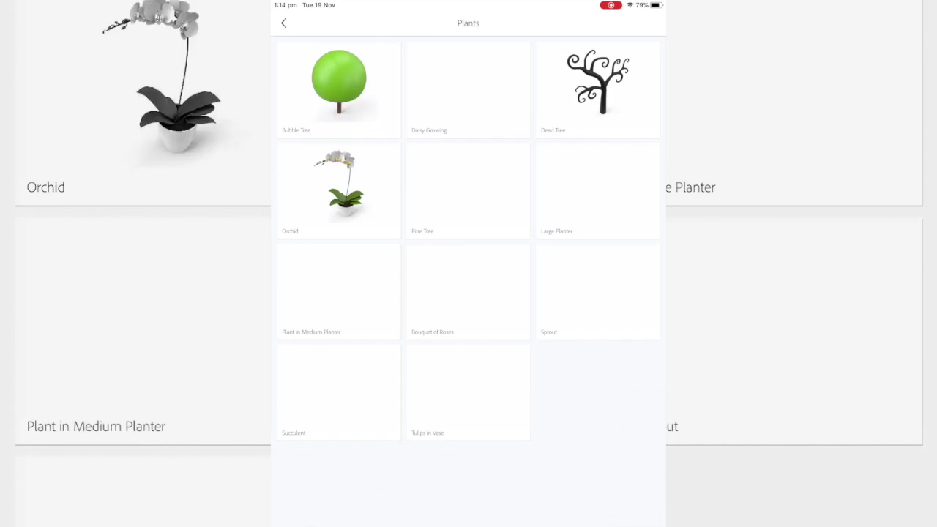
pyautogui.click(339, 88)
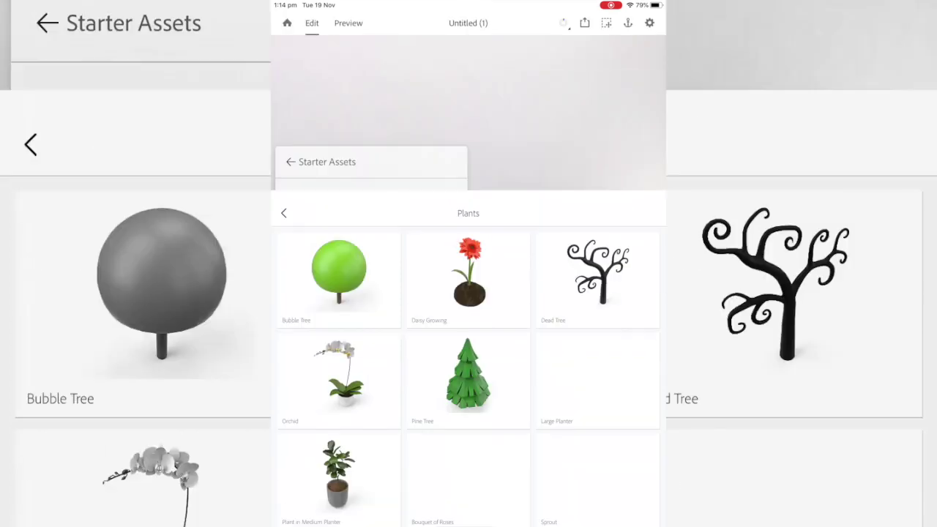
pyautogui.click(466, 238)
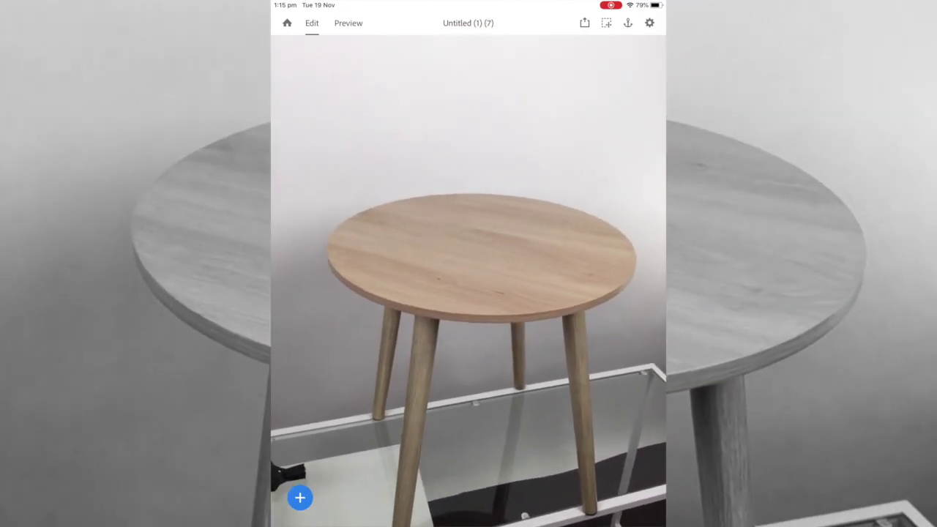
# Place the 'Save up to 50%' banner 06.psd from Files onto the tabletop.
pyautogui.click(299, 498)
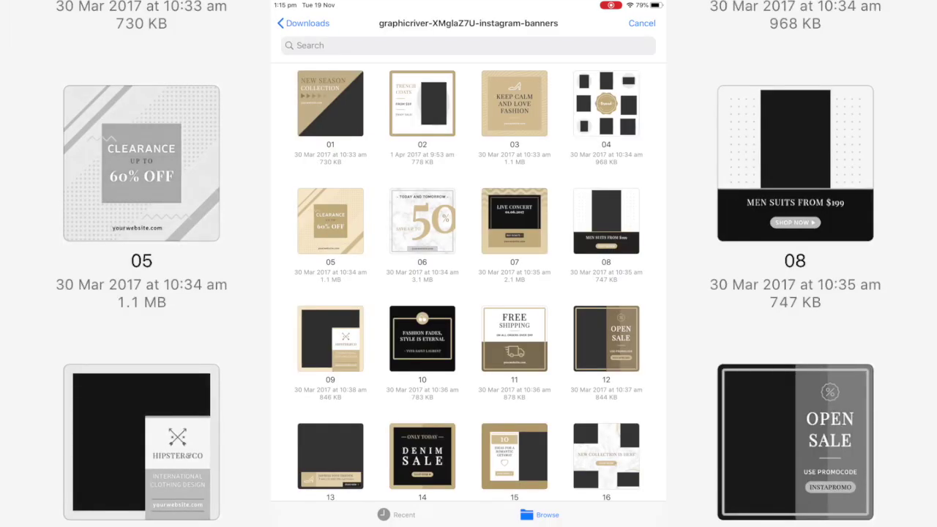
pyautogui.scroll(-5, 468, 278)
pyautogui.scroll(5, 469, 278)
pyautogui.click(421, 221)
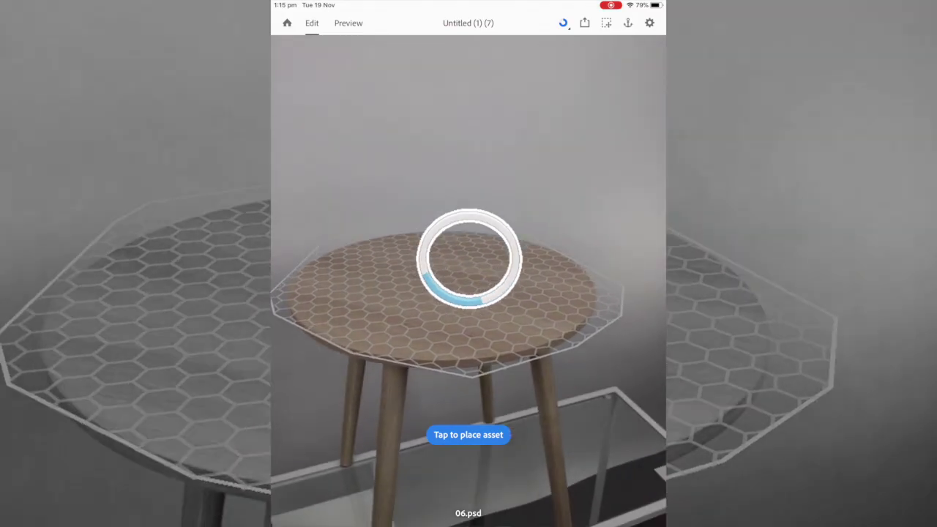
pyautogui.click(476, 292)
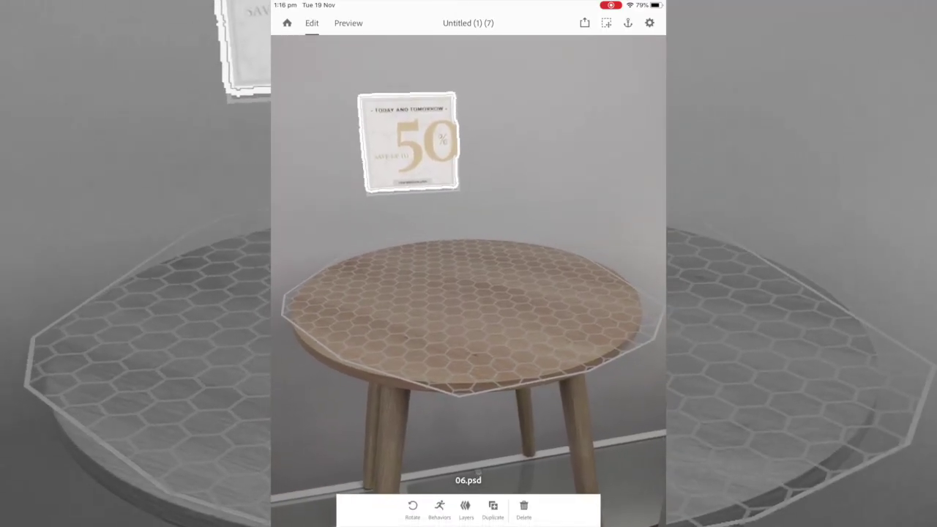
# Raise the 06.psd banner's X offset from 4.64 to about 14.19.
pyautogui.click(465, 511)
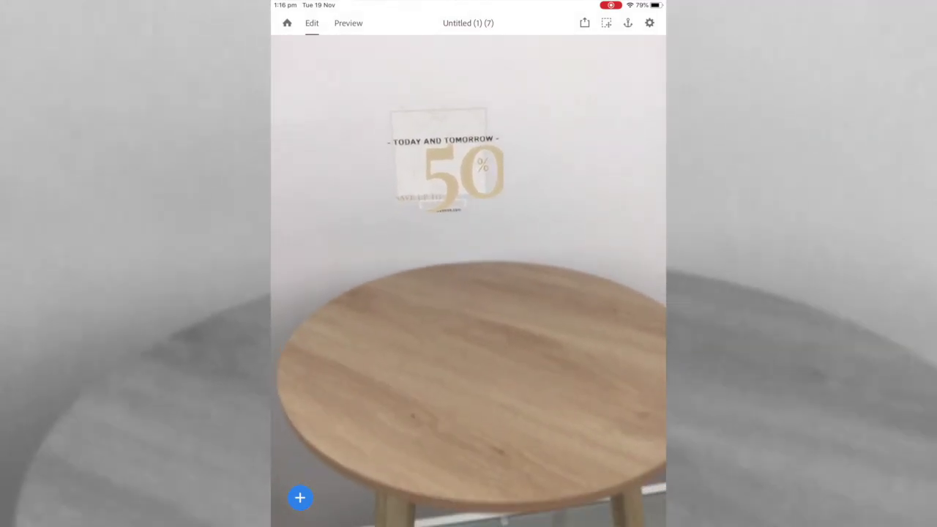
pyautogui.click(447, 172)
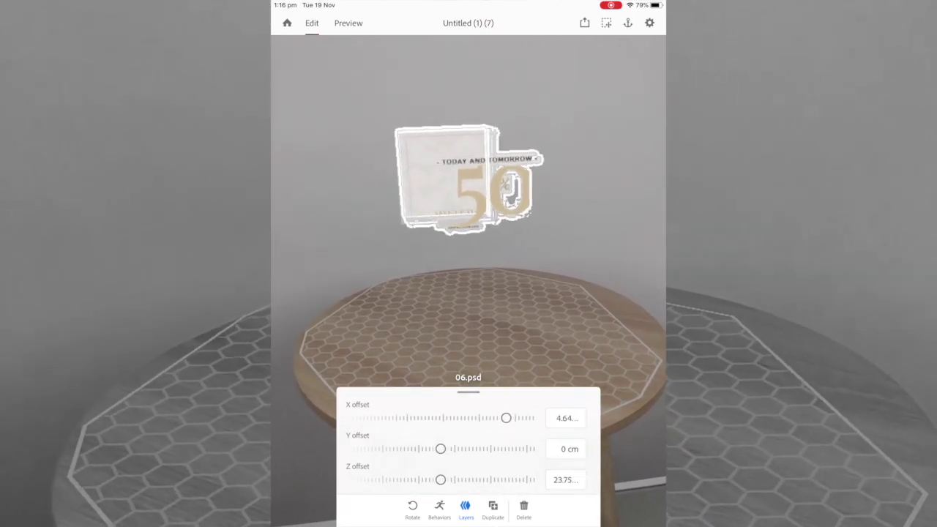
pyautogui.moveTo(506, 418); pyautogui.dragTo(355, 418)
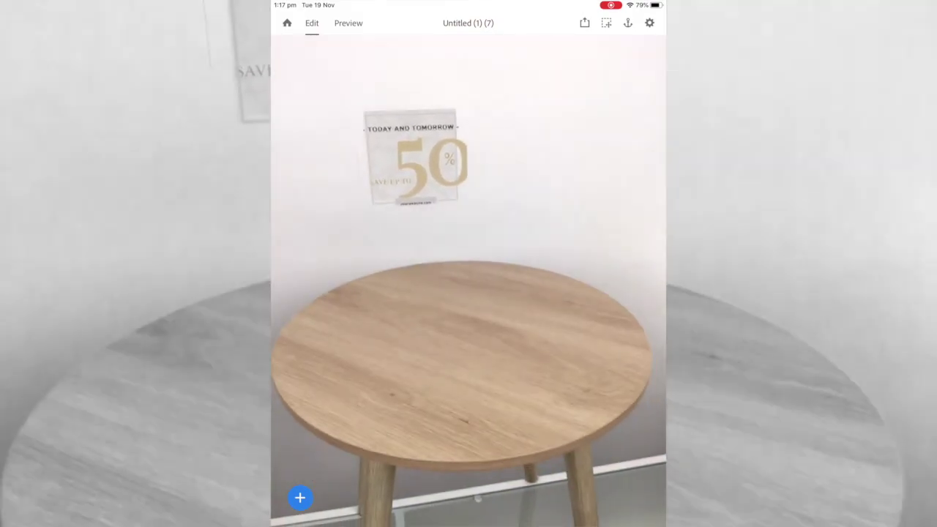
# Place the Starter Assets Displays > Laptop model on the table and reselect the sale banner.
pyautogui.click(300, 498)
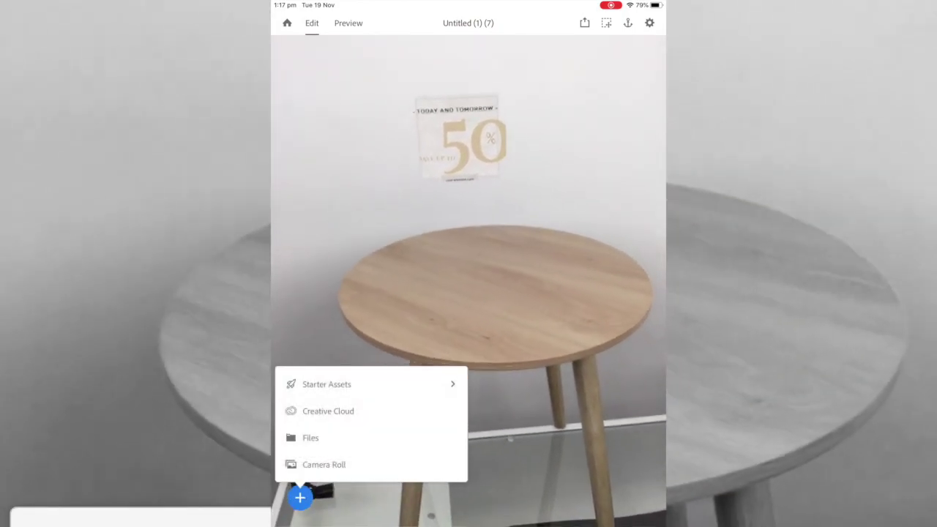
pyautogui.click(326, 384)
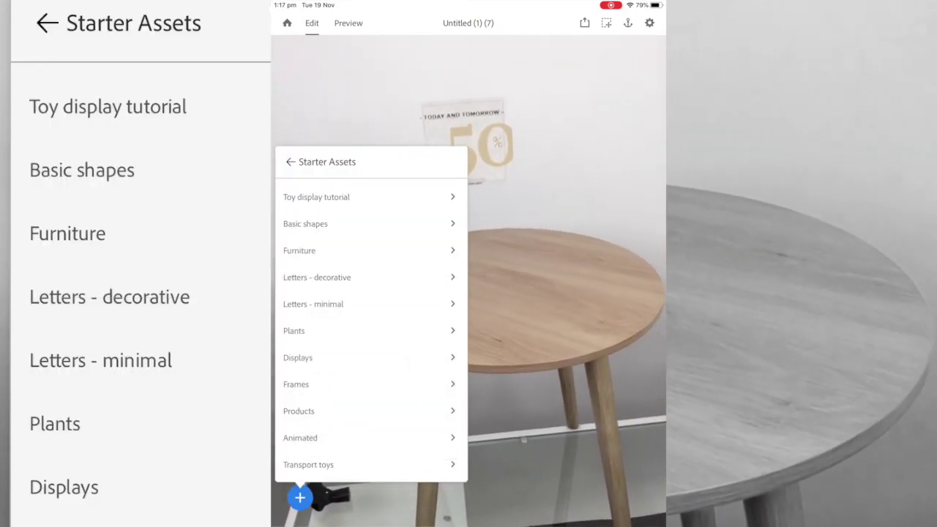
pyautogui.click(298, 358)
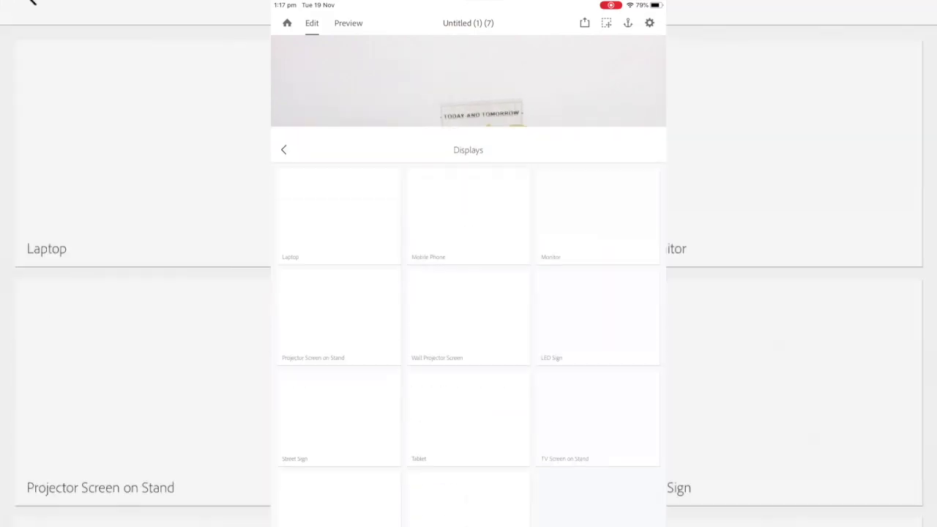
pyautogui.click(339, 84)
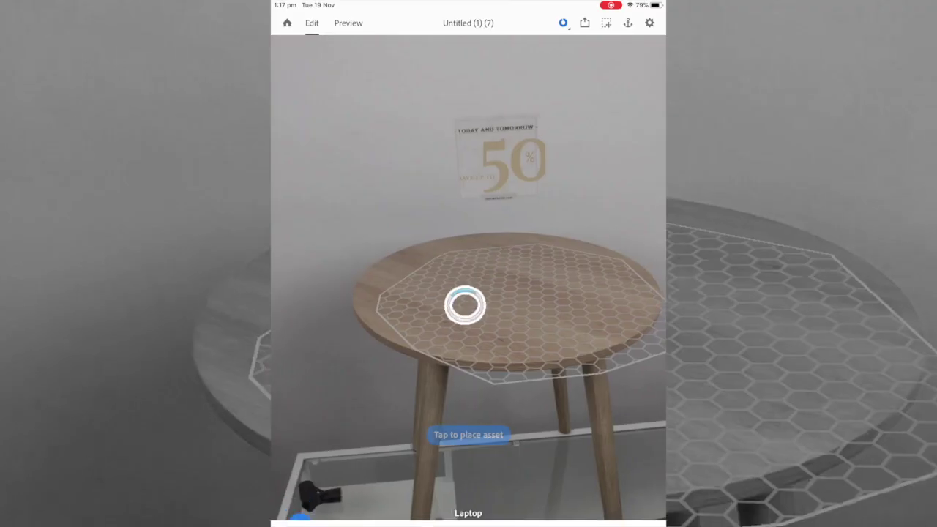
pyautogui.click(469, 293)
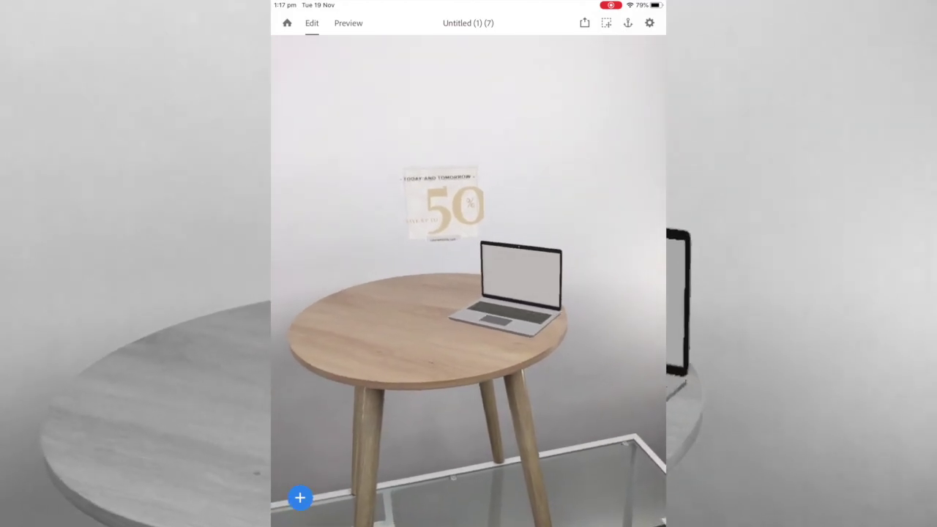
pyautogui.click(441, 205)
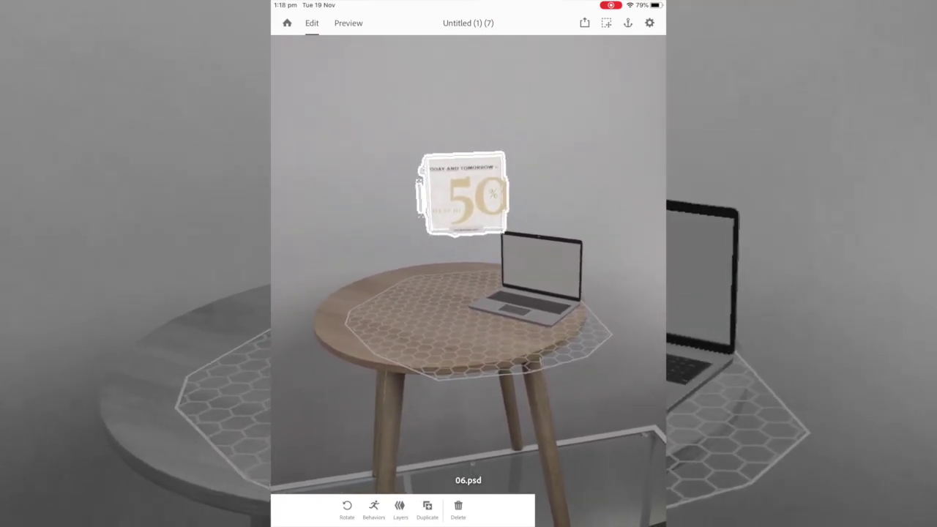
# Give the Laptop a Start-triggered Hide action targeting the Laptop.
pyautogui.click(538, 275)
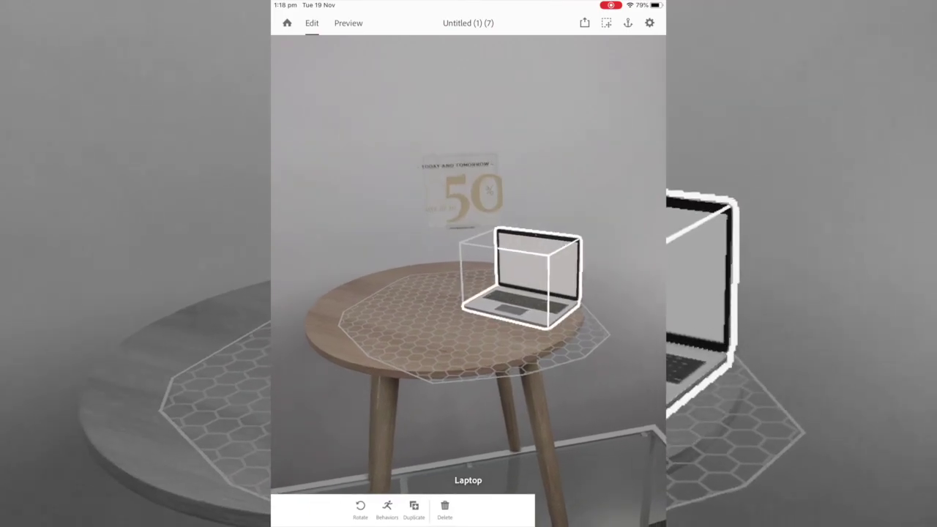
pyautogui.click(387, 509)
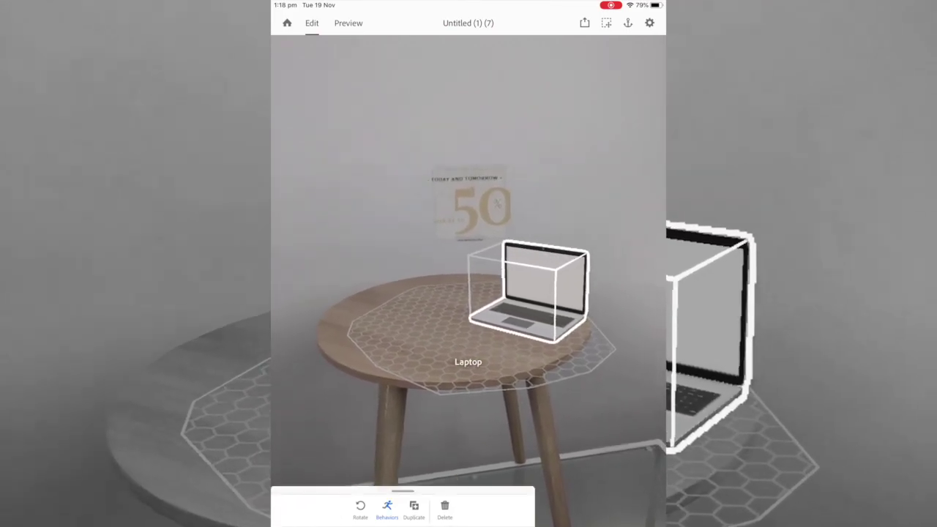
pyautogui.click(302, 404)
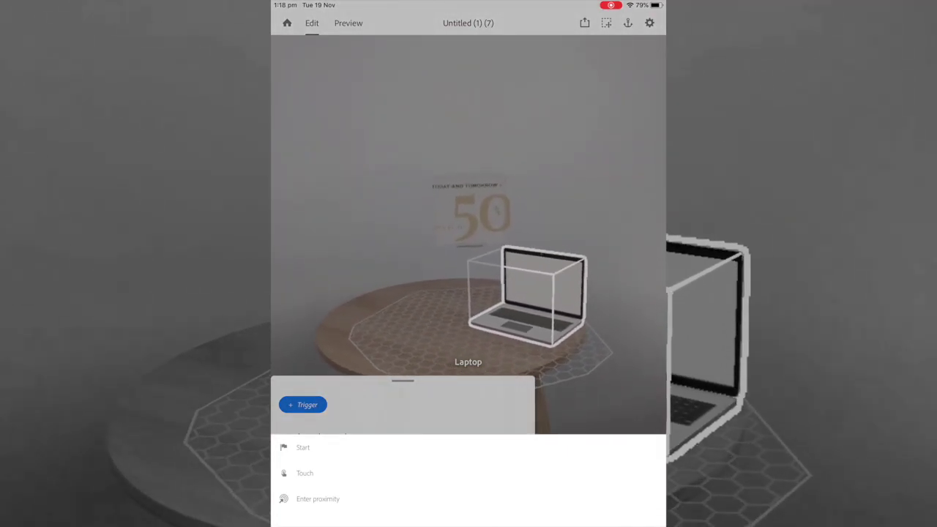
pyautogui.click(302, 448)
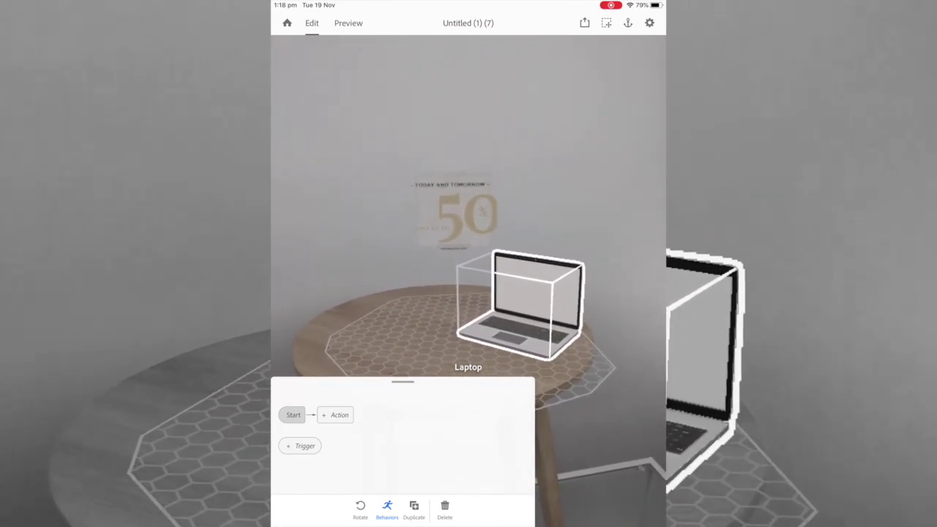
pyautogui.click(335, 415)
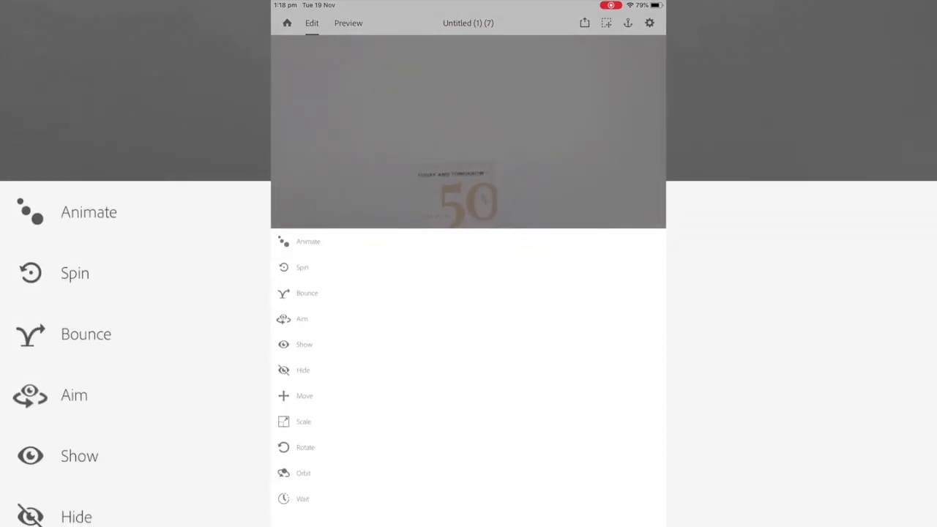
pyautogui.click(303, 370)
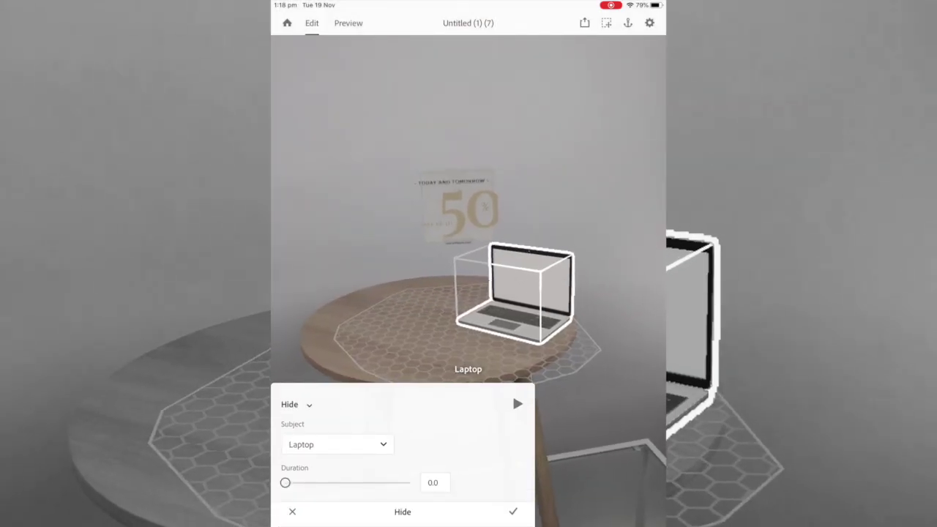
pyautogui.click(513, 512)
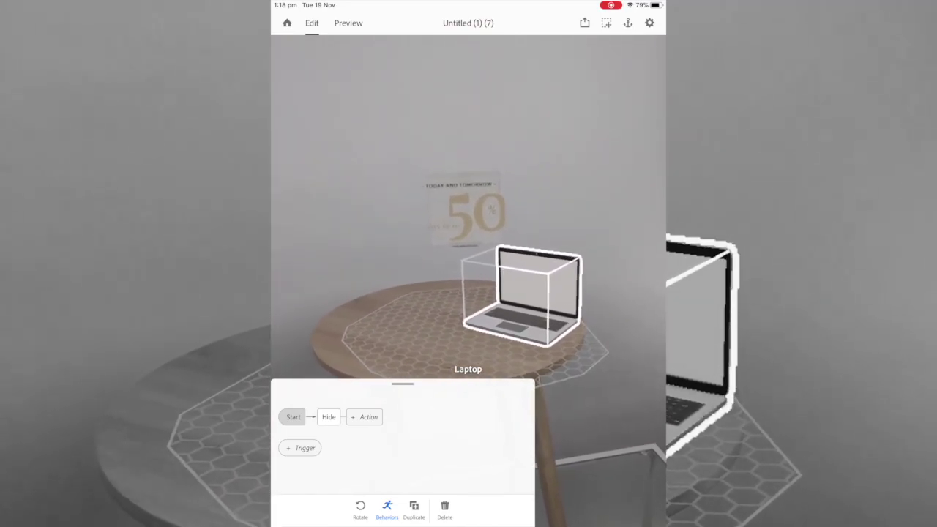
pyautogui.click(460, 212)
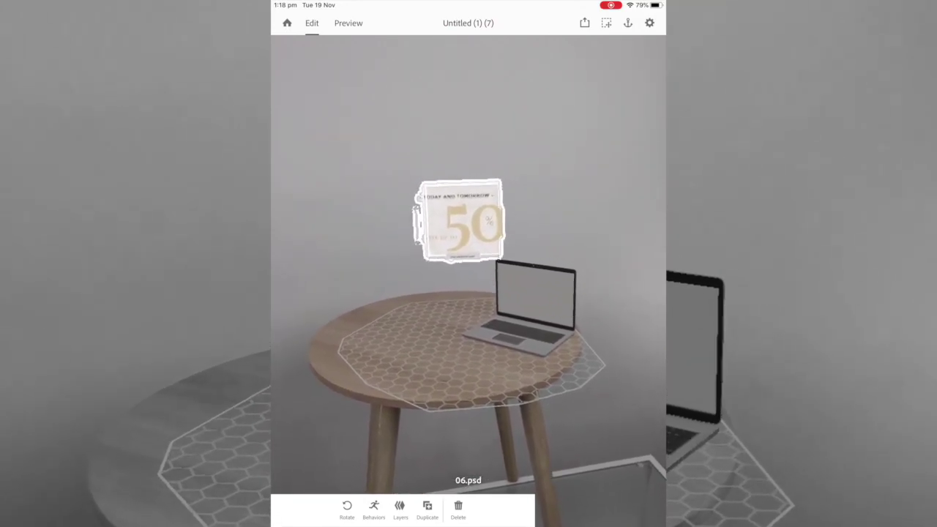
# Give 06.psd an Enter proximity trigger with a Scale action at multiplier 1.9.
pyautogui.click(373, 509)
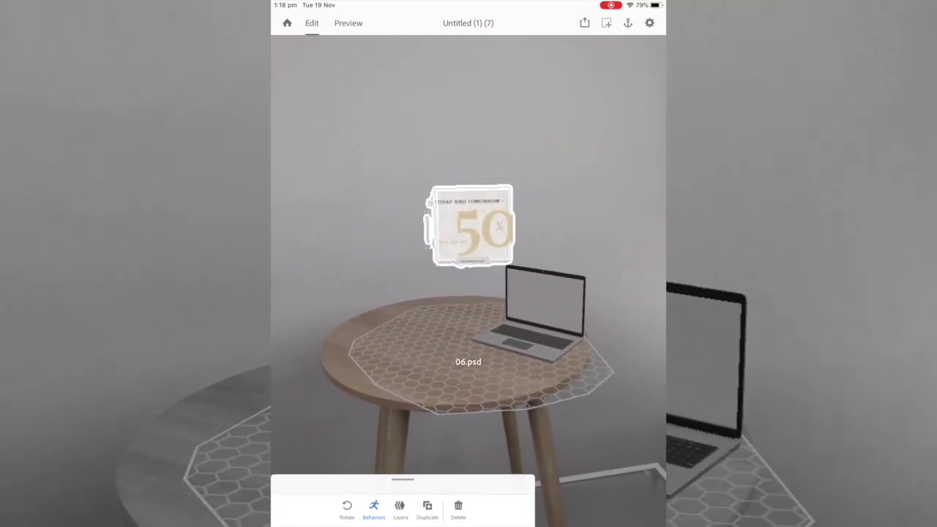
pyautogui.click(303, 405)
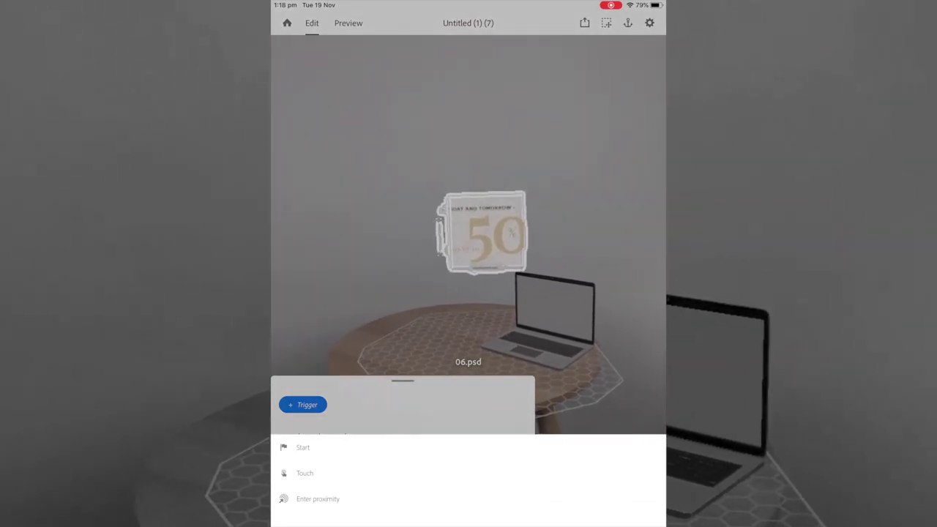
pyautogui.click(318, 499)
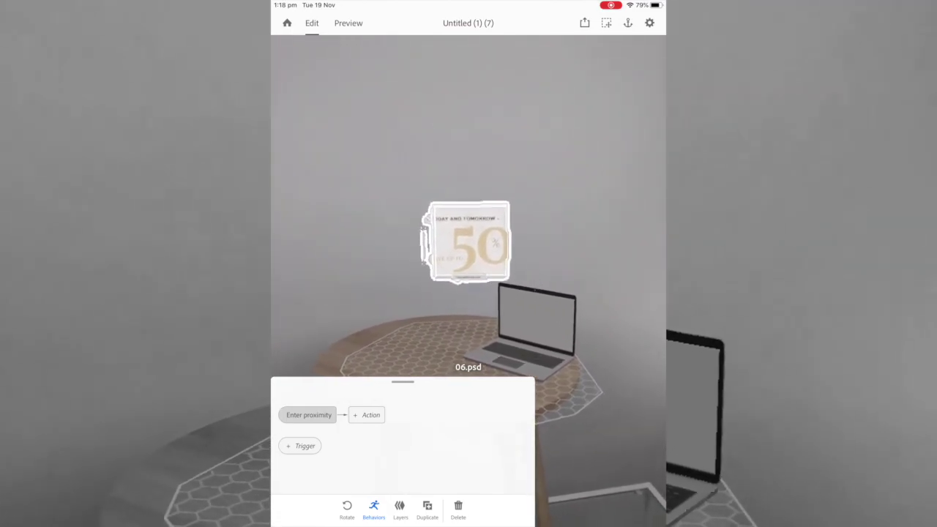
pyautogui.click(366, 415)
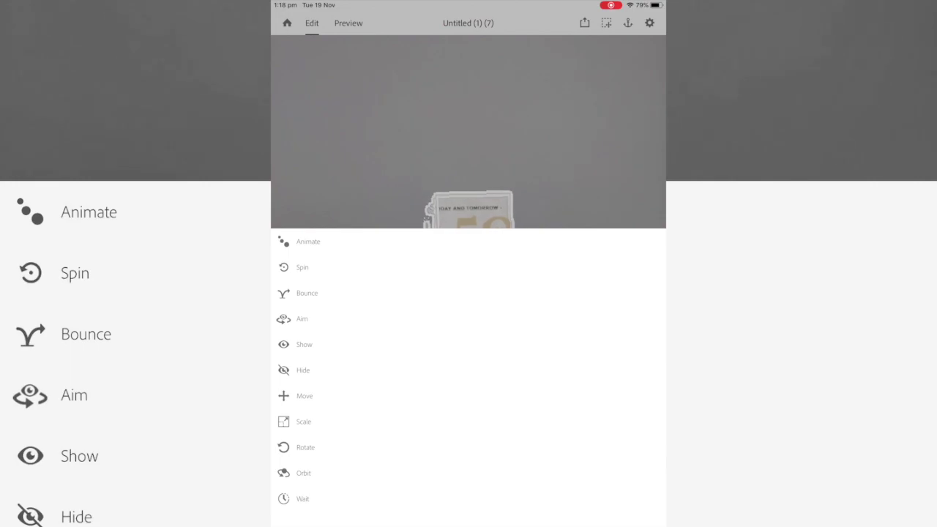
pyautogui.click(303, 422)
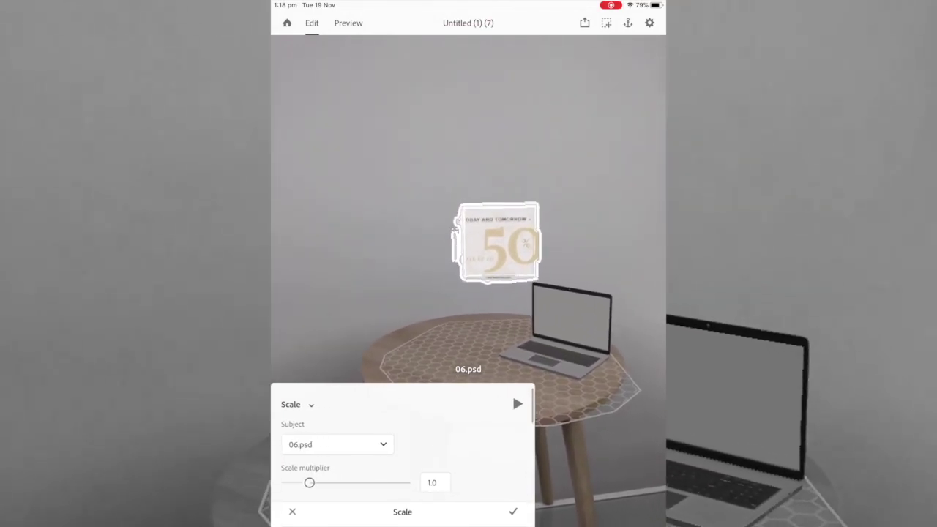
pyautogui.moveTo(309, 482); pyautogui.dragTo(357, 483)
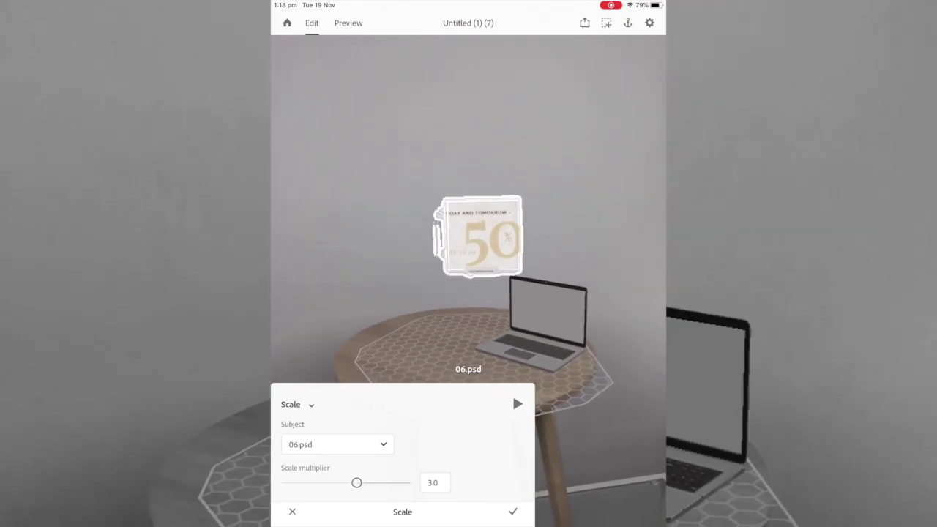
pyautogui.moveTo(357, 482); pyautogui.dragTo(330, 482)
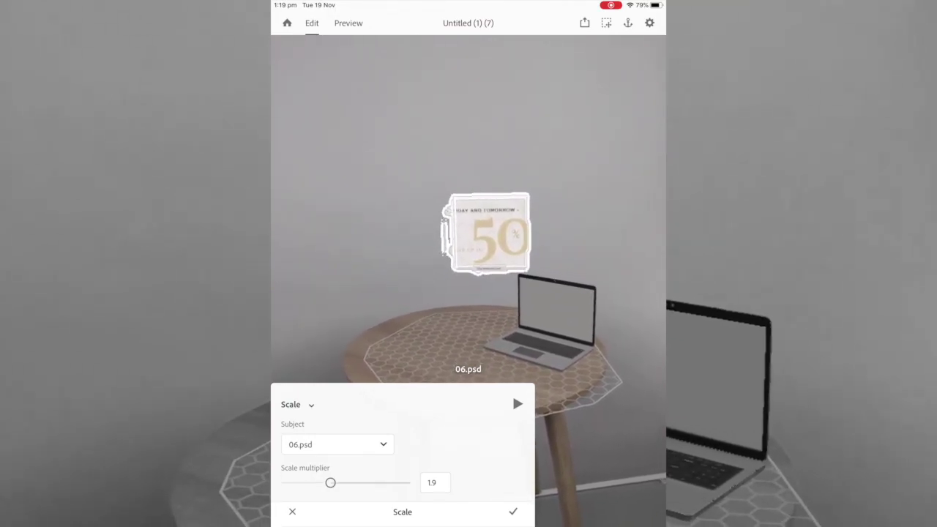
pyautogui.click(513, 511)
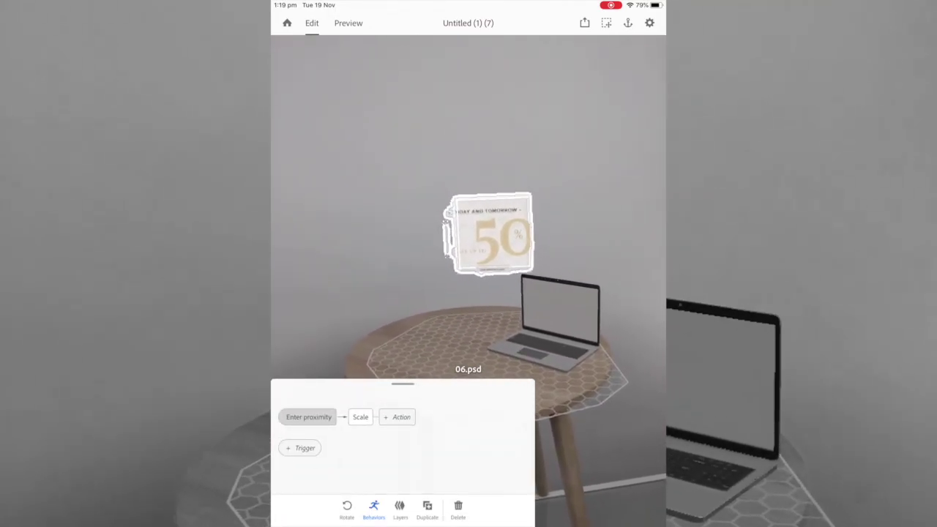
pyautogui.click(398, 417)
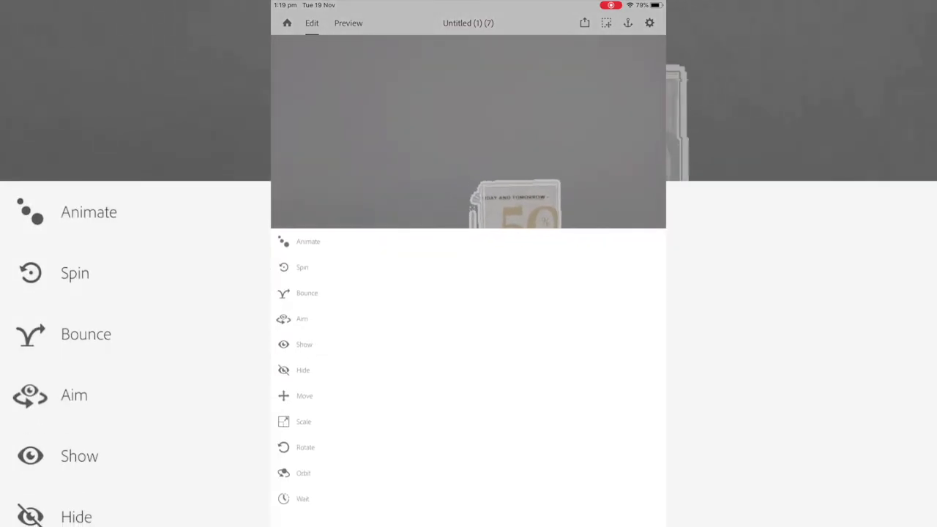
# Add a Spin action after the Scale and set it to Infinite.
pyautogui.click(302, 267)
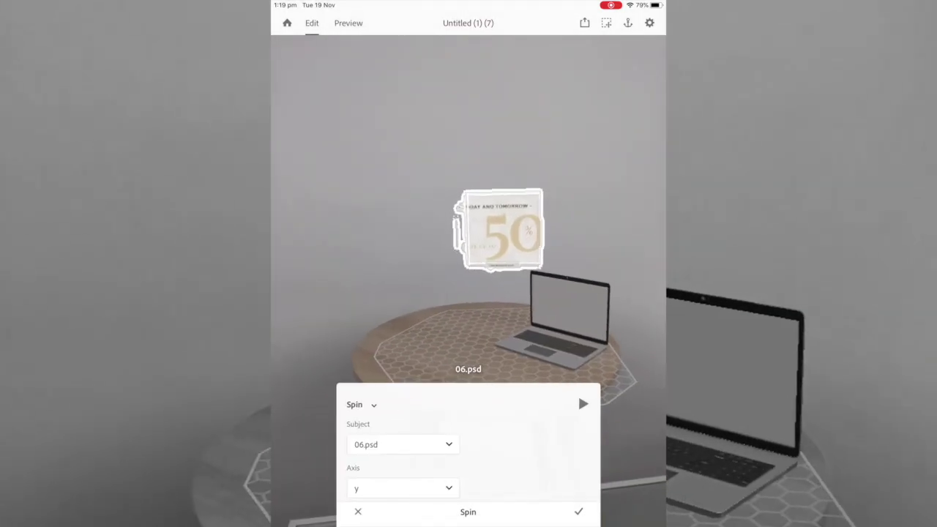
pyautogui.scroll(-1, 469, 446)
pyautogui.scroll(-1, 469, 447)
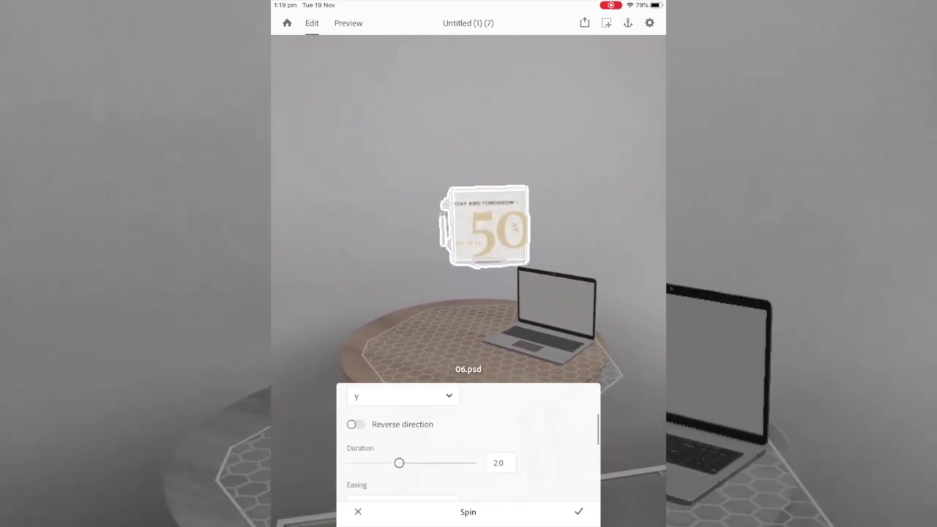
pyautogui.scroll(1, 469, 447)
pyautogui.scroll(-3, 469, 446)
pyautogui.scroll(2, 469, 447)
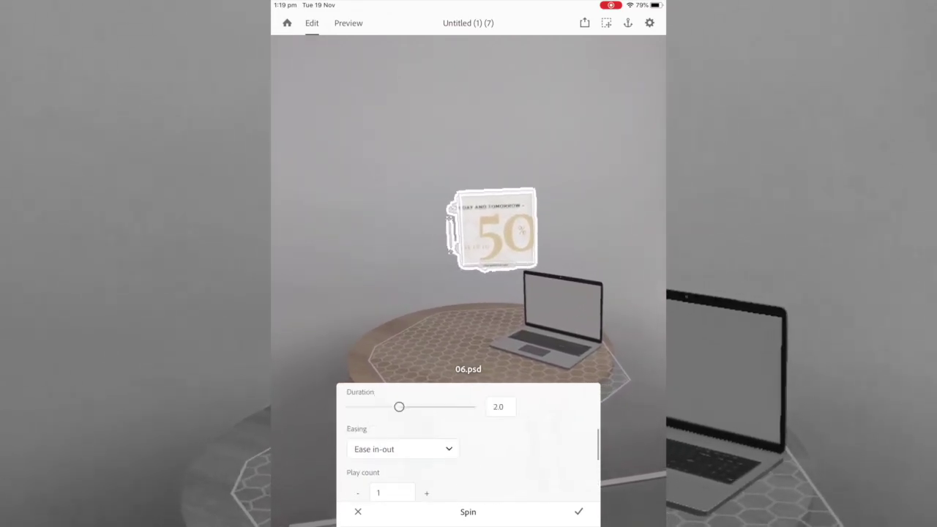
pyautogui.scroll(3, 469, 446)
pyautogui.scroll(-5, 469, 447)
pyautogui.click(355, 421)
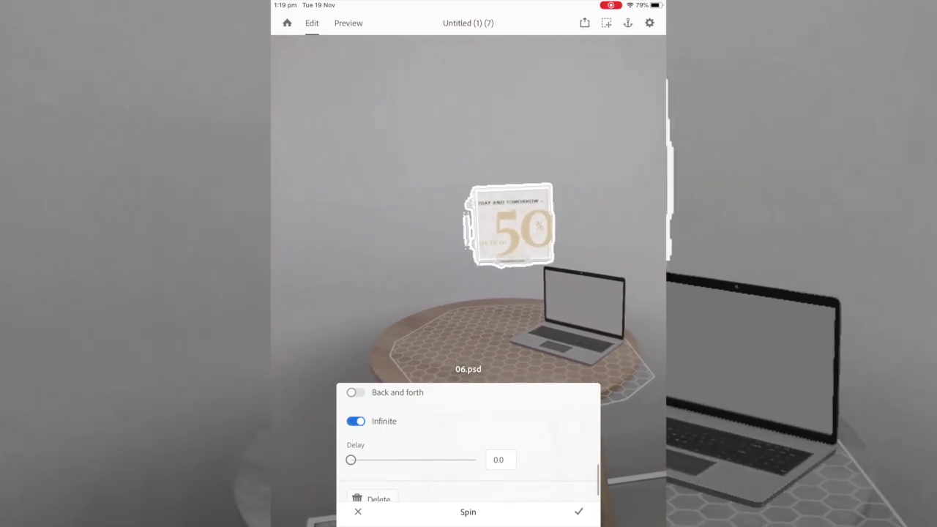
# Set the spin Duration to 5.0 seconds and Easing to Linear, then confirm.
pyautogui.scroll(1, 469, 447)
pyautogui.scroll(1, 469, 447)
pyautogui.scroll(1, 468, 446)
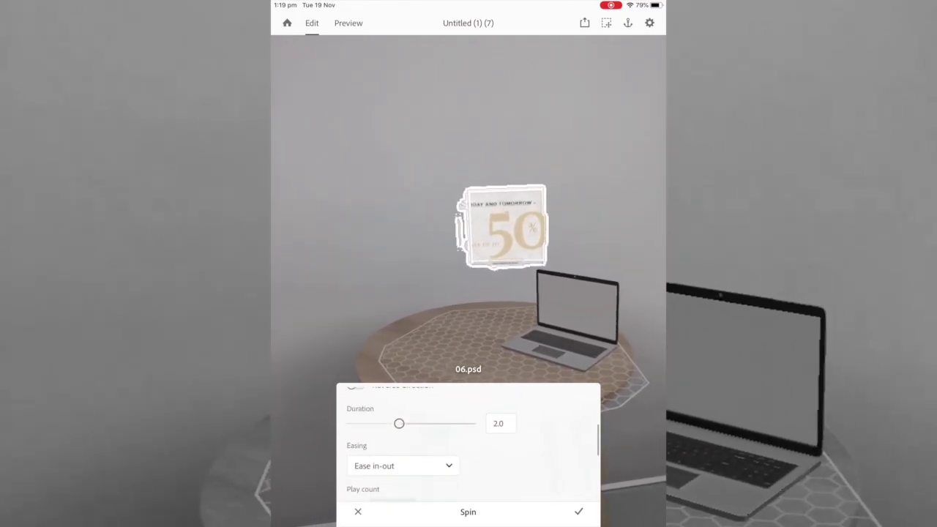
pyautogui.moveTo(401, 423); pyautogui.dragTo(474, 423)
pyautogui.scroll(3, 468, 446)
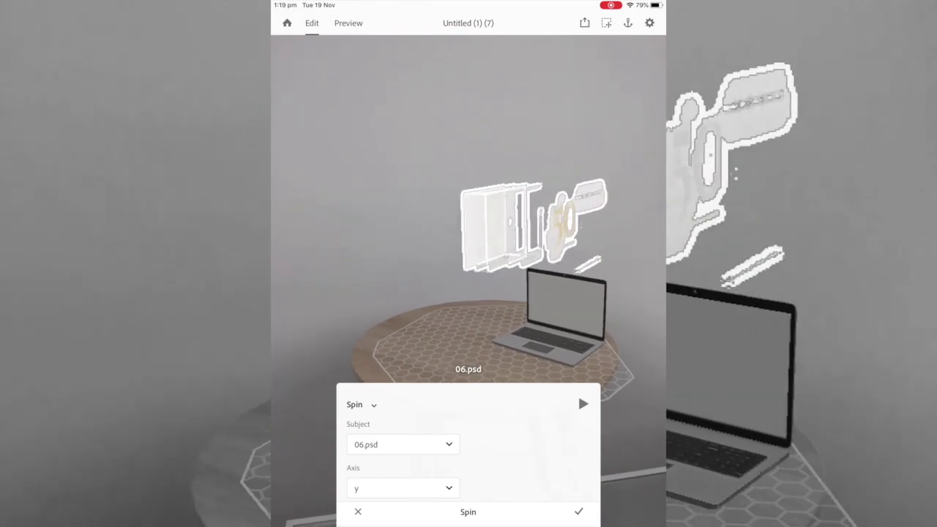
pyautogui.scroll(-2, 469, 447)
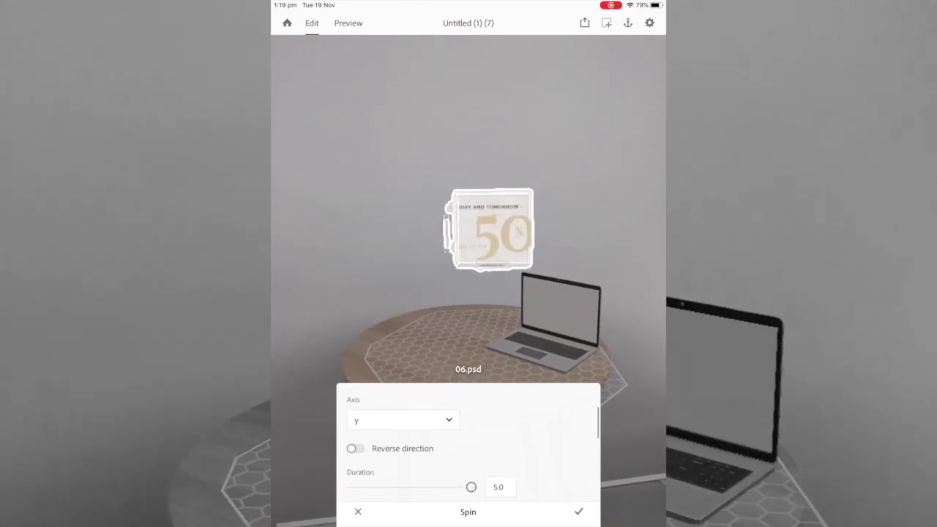
pyautogui.scroll(-2, 468, 447)
pyautogui.click(403, 457)
pyautogui.click(307, 394)
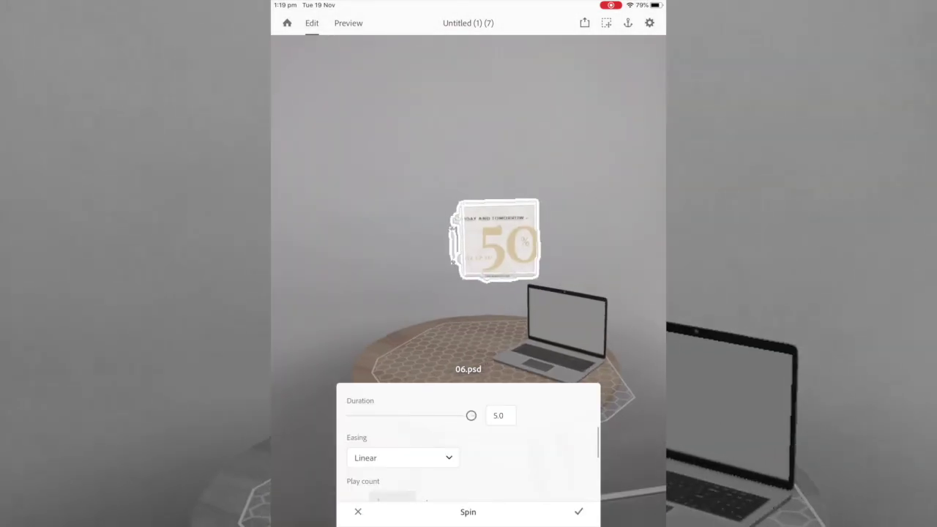
pyautogui.scroll(4, 468, 447)
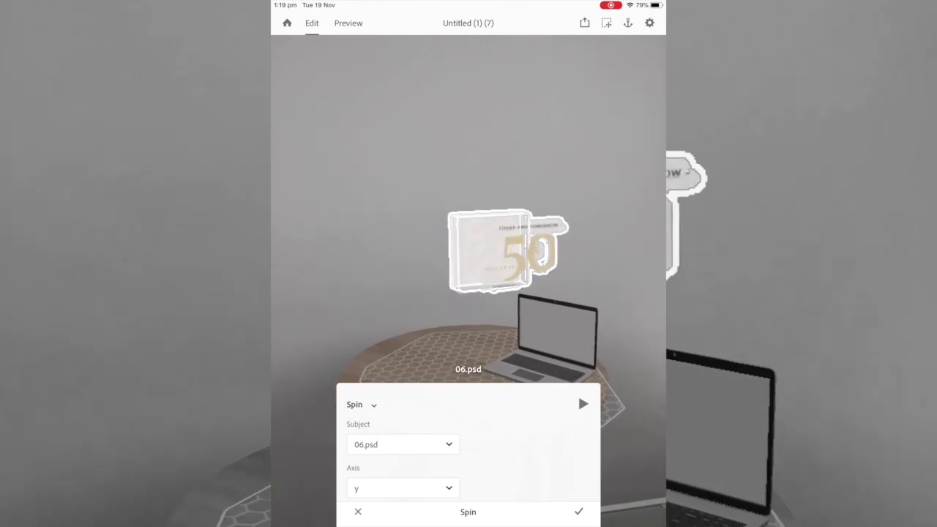
pyautogui.click(579, 511)
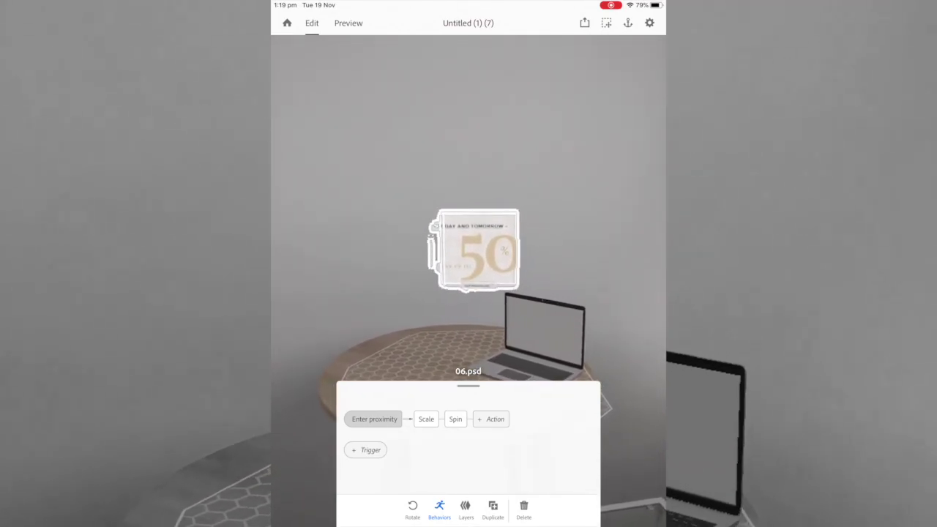
# Set the 50% sign's Enter proximity trigger distance to 2.0, then lower it to 1.0.
pyautogui.click(374, 419)
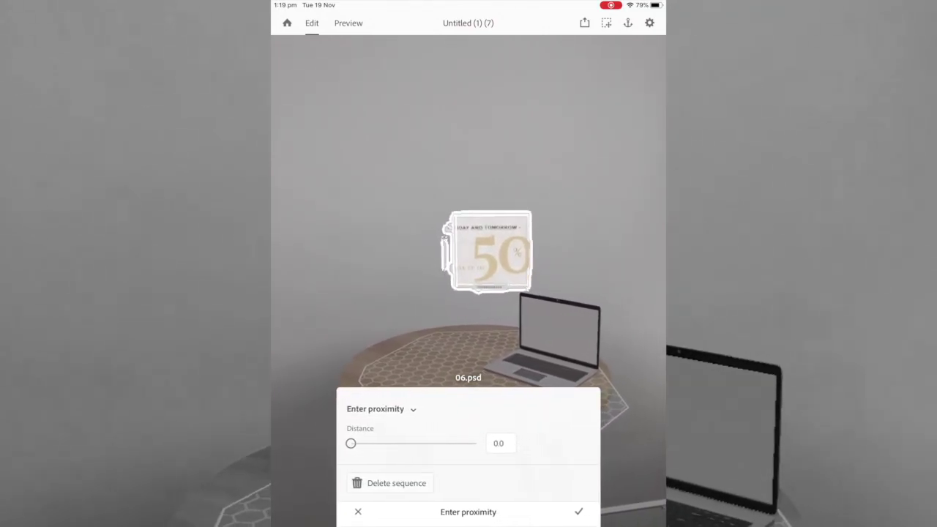
pyautogui.moveTo(356, 443); pyautogui.dragTo(363, 443)
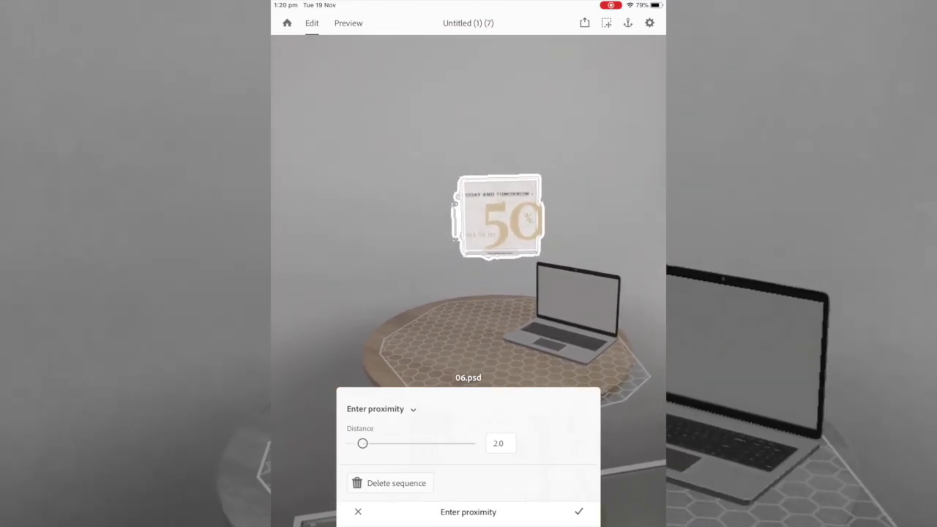
pyautogui.click(579, 512)
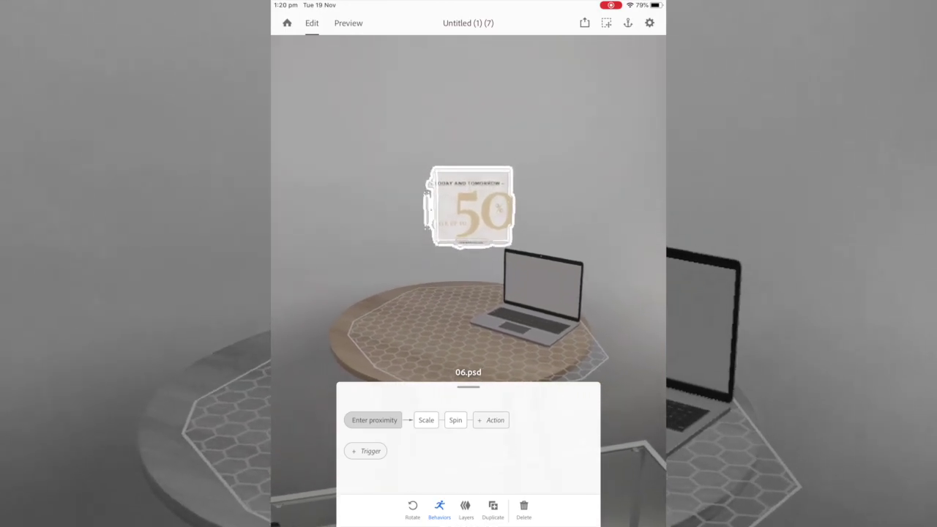
pyautogui.click(348, 23)
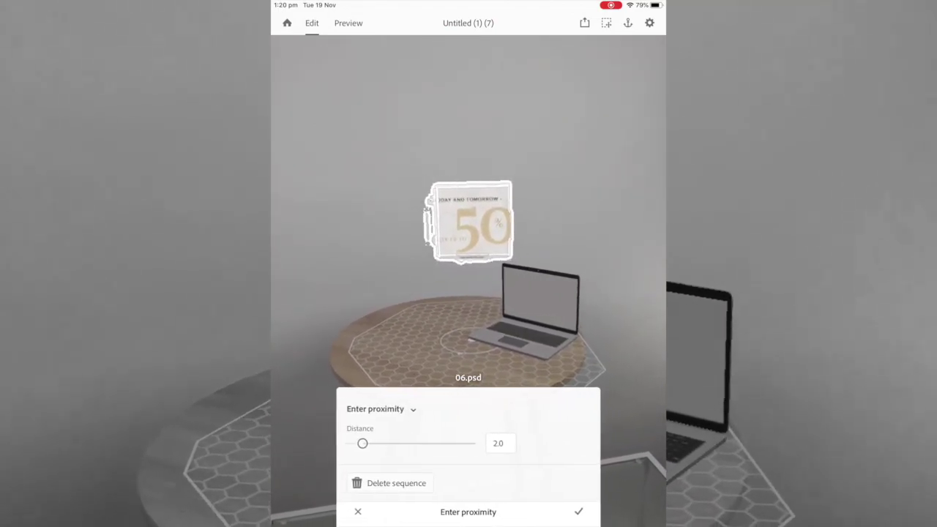
pyautogui.moveTo(363, 443); pyautogui.dragTo(357, 443)
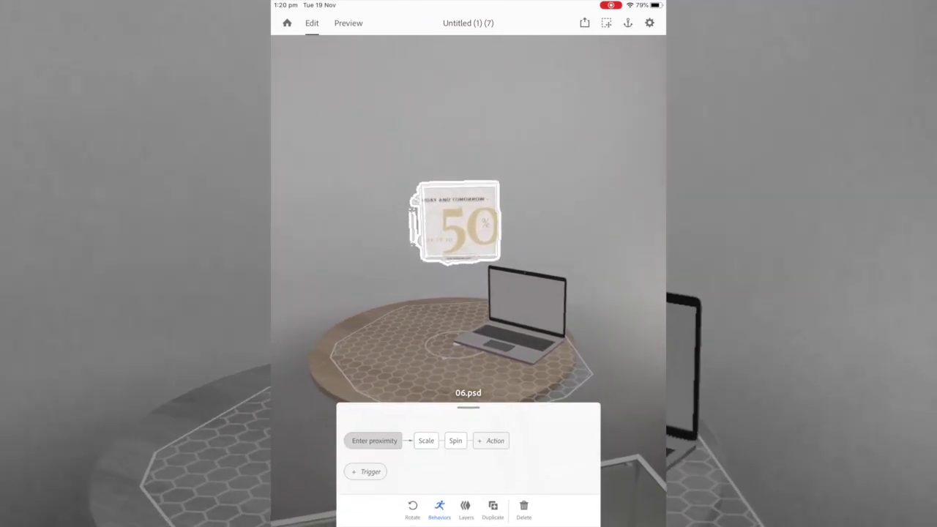
# Preview the scene live and approach the 50% sign to watch it scale and spin.
pyautogui.click(349, 23)
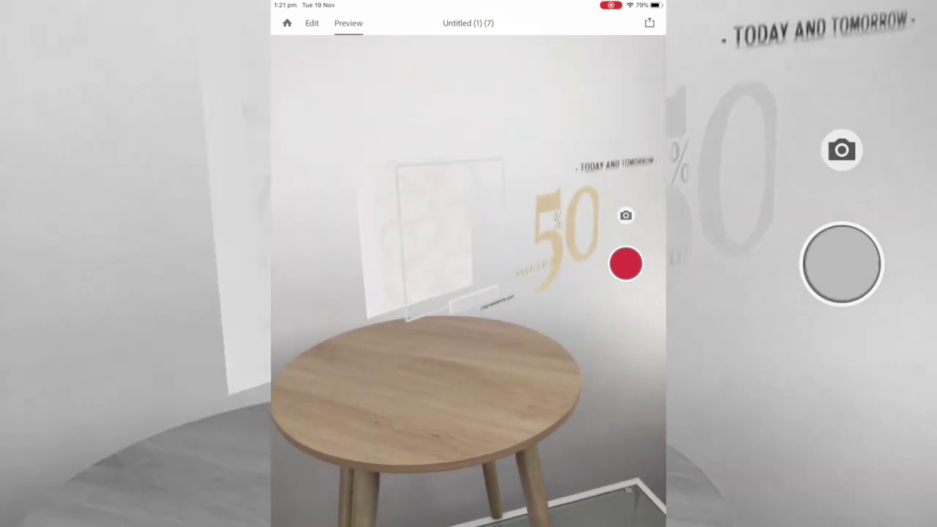
# Back in editing, add a Touch trigger to the 06.psd sale sign.
pyautogui.click(312, 22)
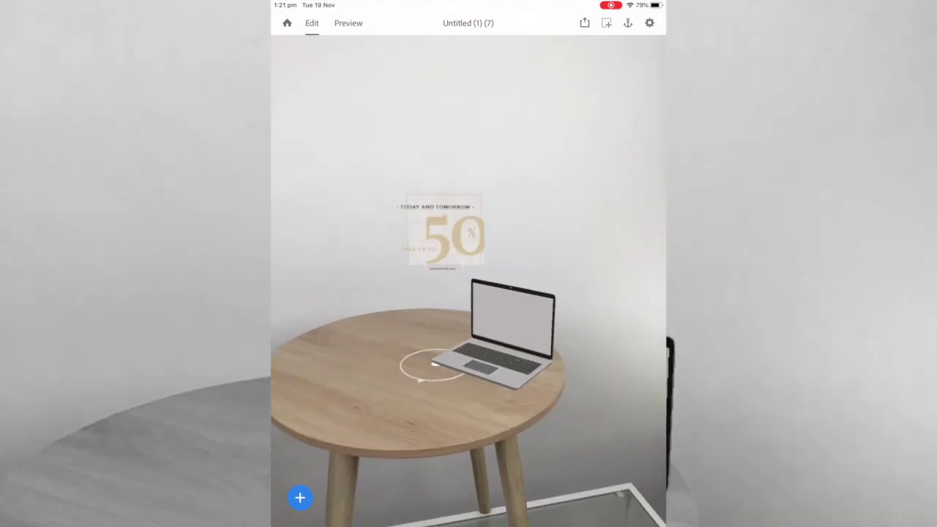
pyautogui.click(445, 231)
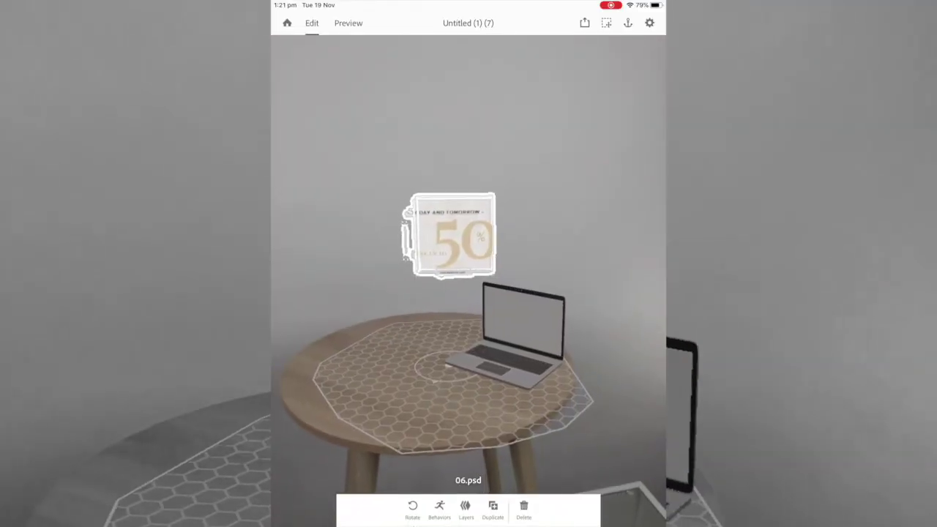
pyautogui.click(440, 510)
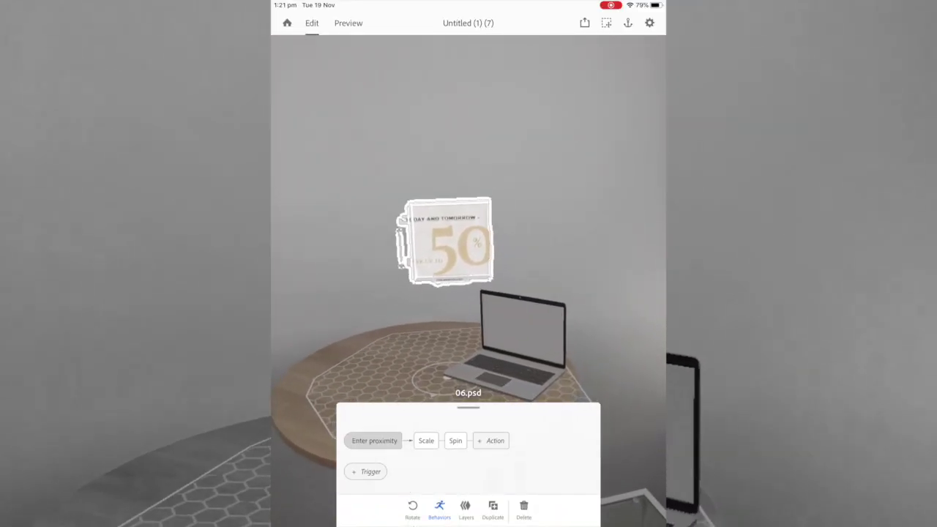
pyautogui.click(366, 471)
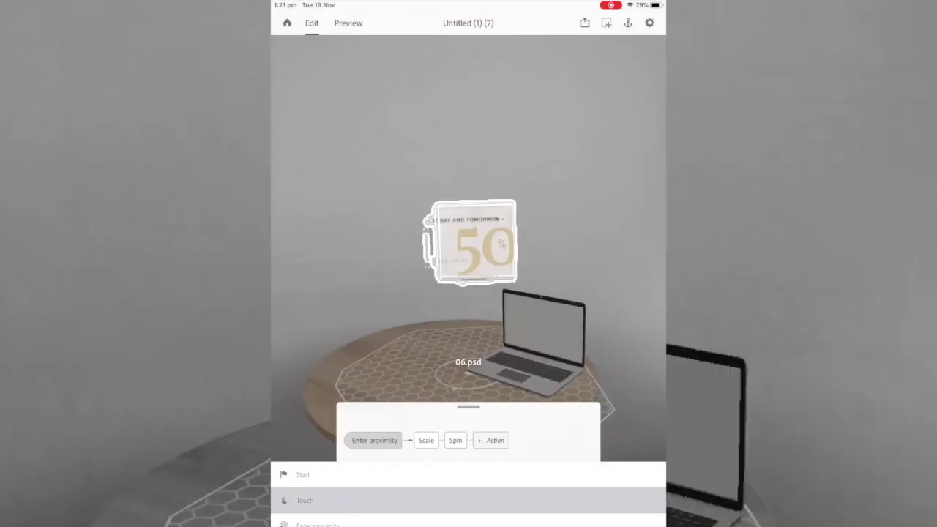
pyautogui.click(305, 500)
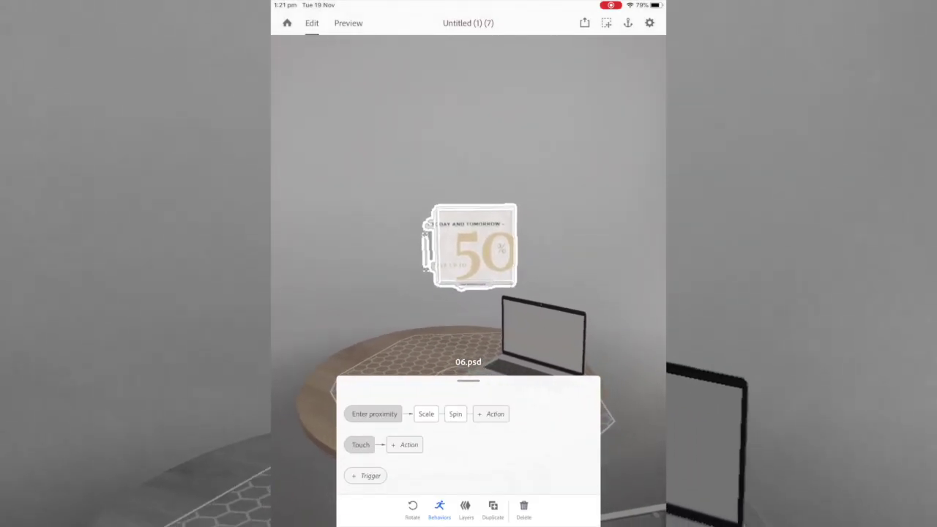
# Give the Touch trigger a Show action with the Laptop as its subject.
pyautogui.click(404, 444)
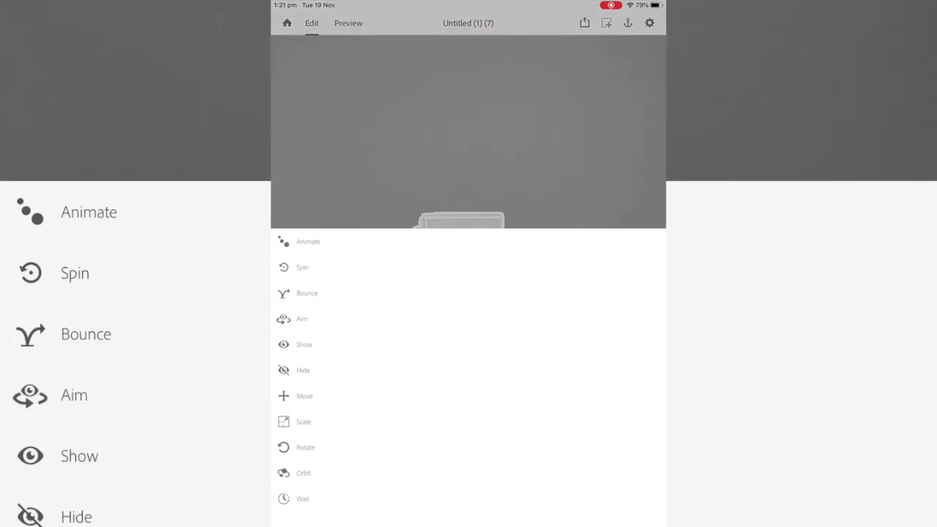
pyautogui.click(303, 343)
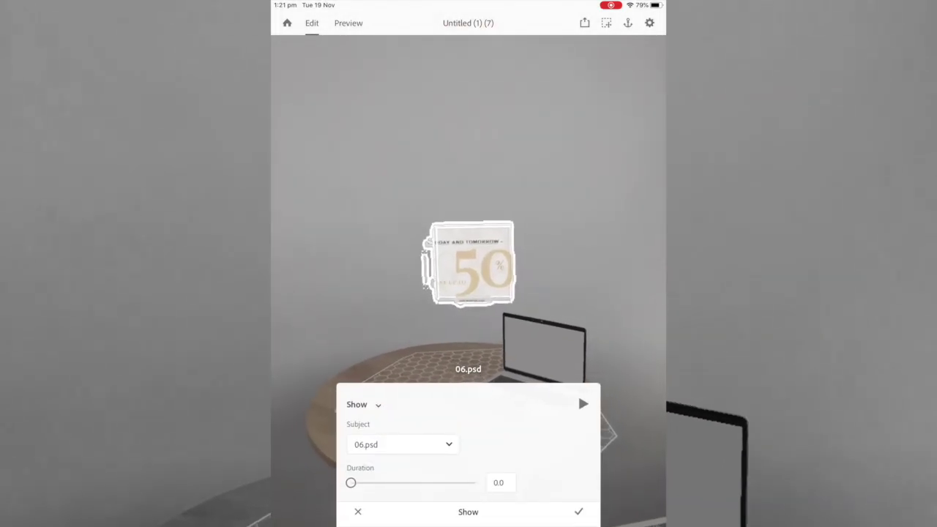
pyautogui.click(403, 444)
pyautogui.click(307, 500)
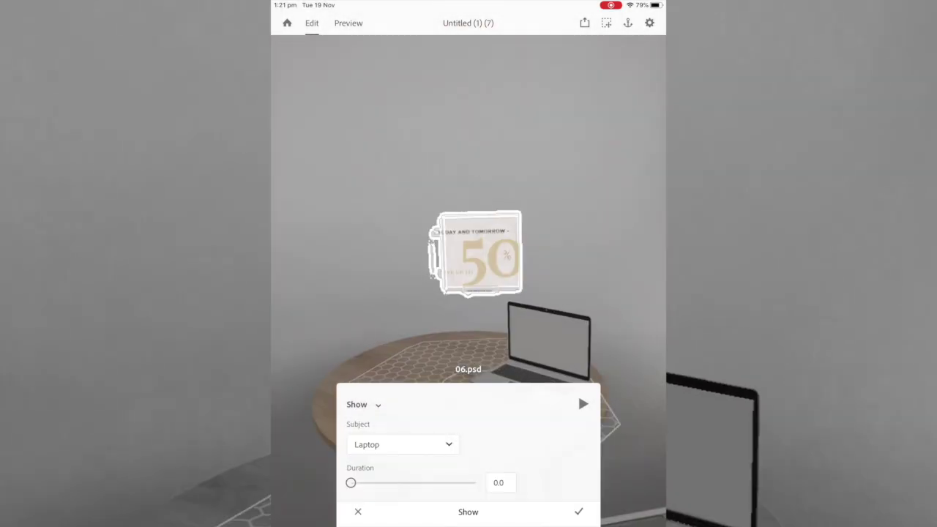
pyautogui.scroll(-2, 468, 447)
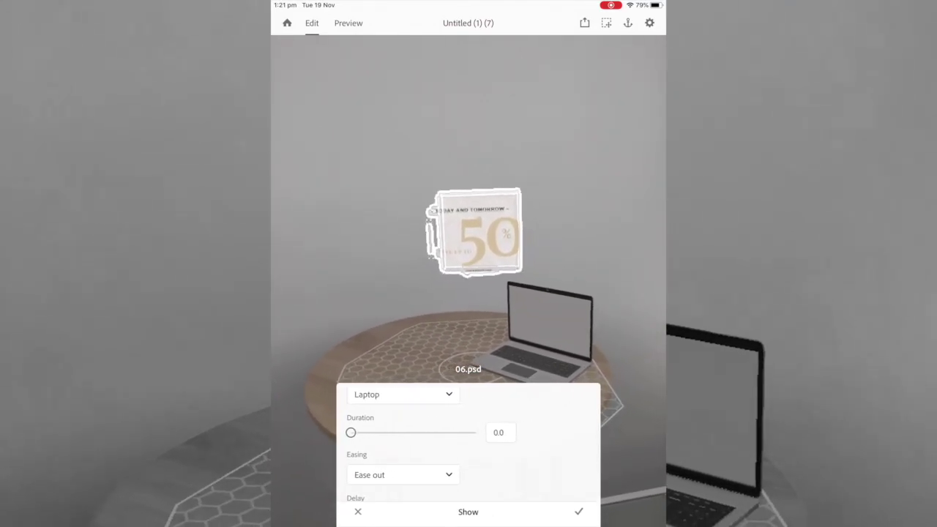
pyautogui.click(578, 511)
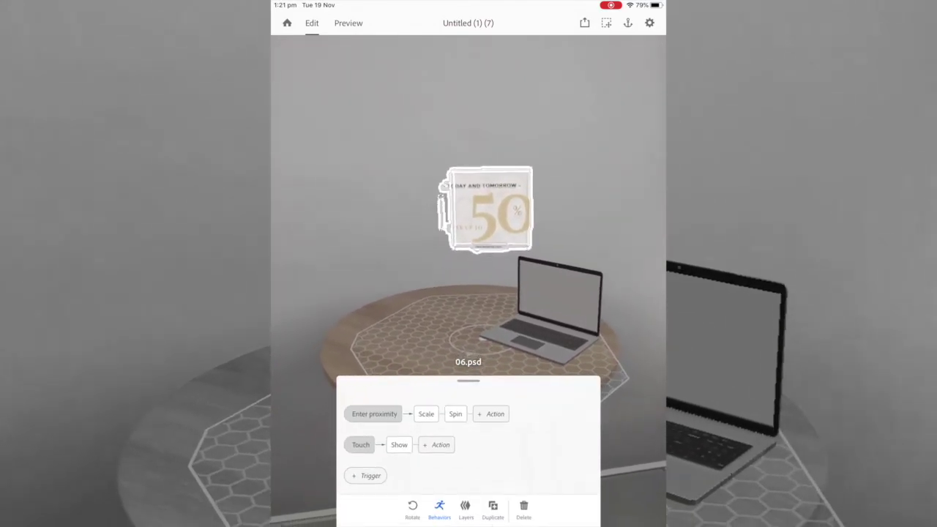
# Preview live to confirm touching the sign reveals the laptop, then reopen the sign's behaviours.
pyautogui.click(348, 23)
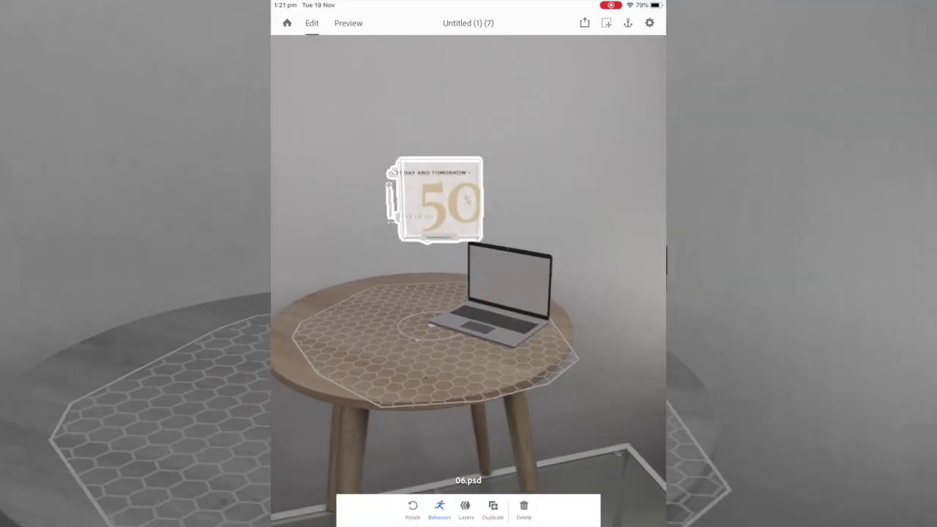
pyautogui.click(439, 510)
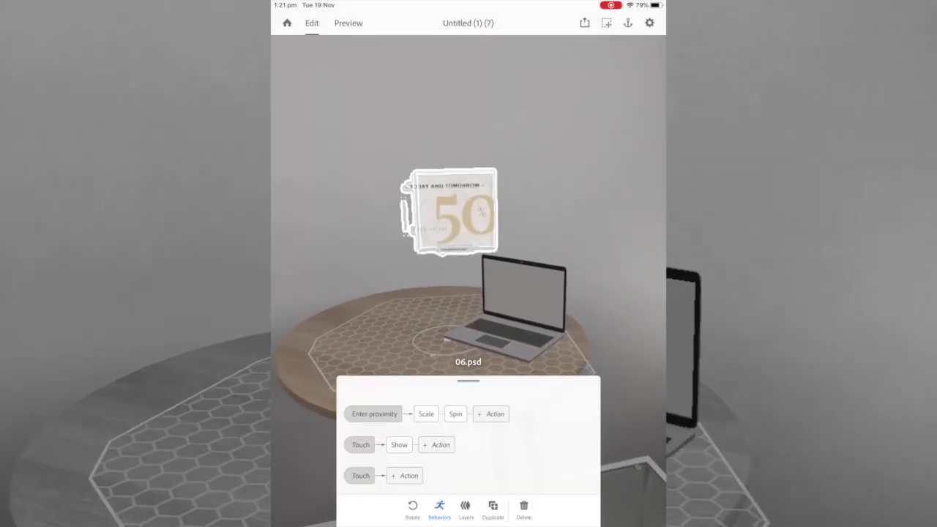
# Add a Hide action for 06.psd under the new Touch trigger, and test it in preview.
pyautogui.click(404, 476)
pyautogui.click(307, 368)
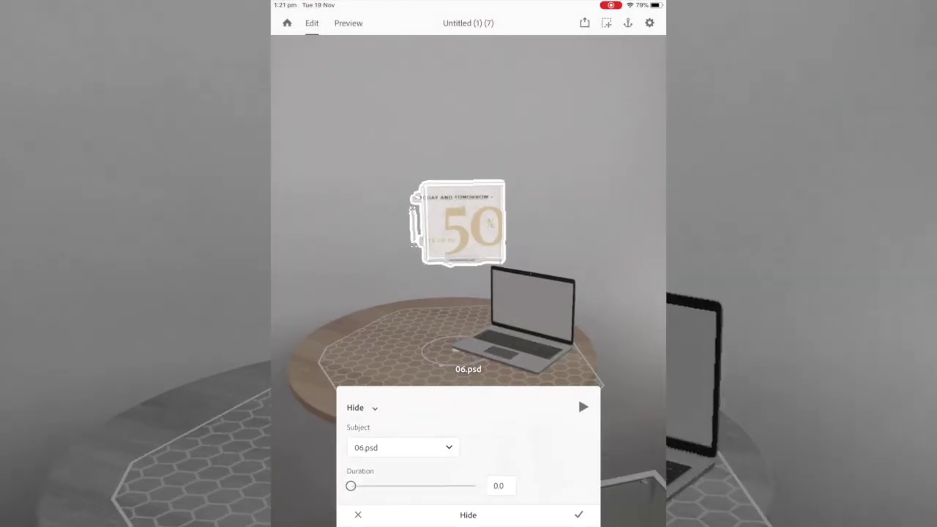
pyautogui.click(579, 512)
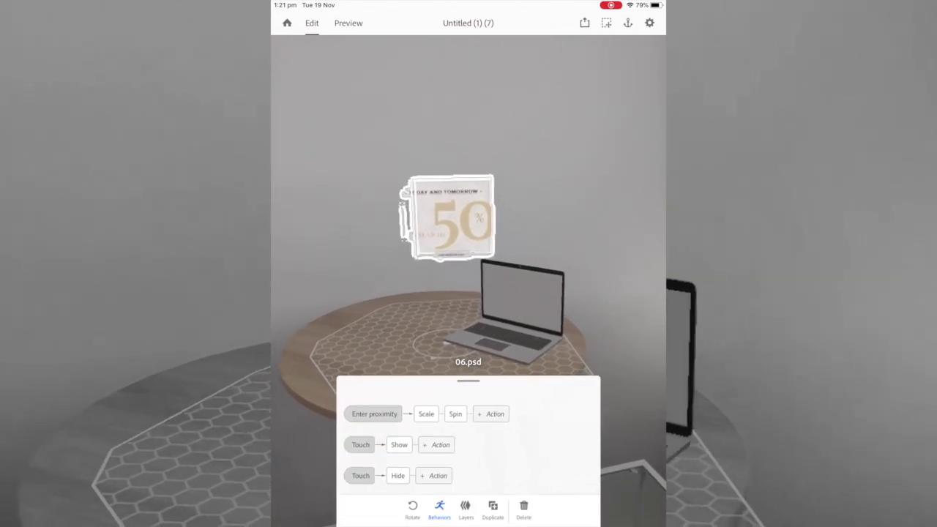
pyautogui.click(349, 23)
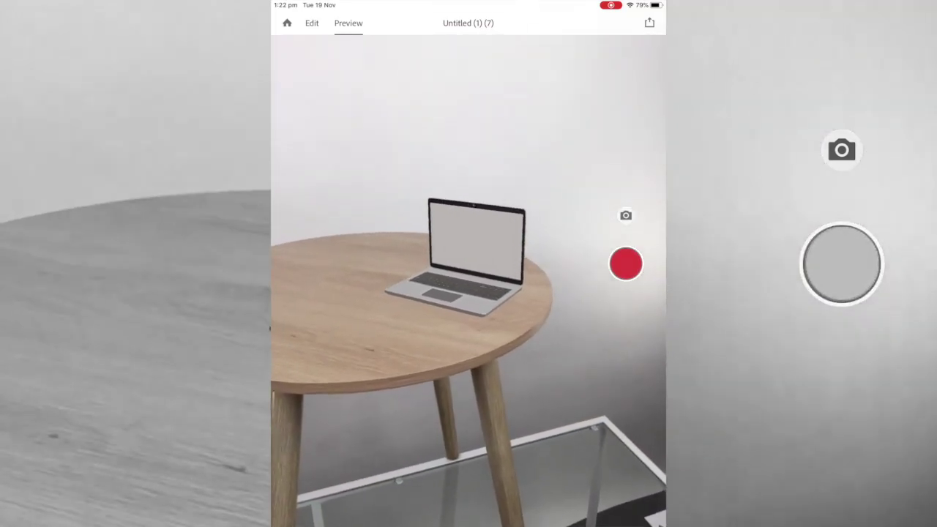
pyautogui.click(312, 22)
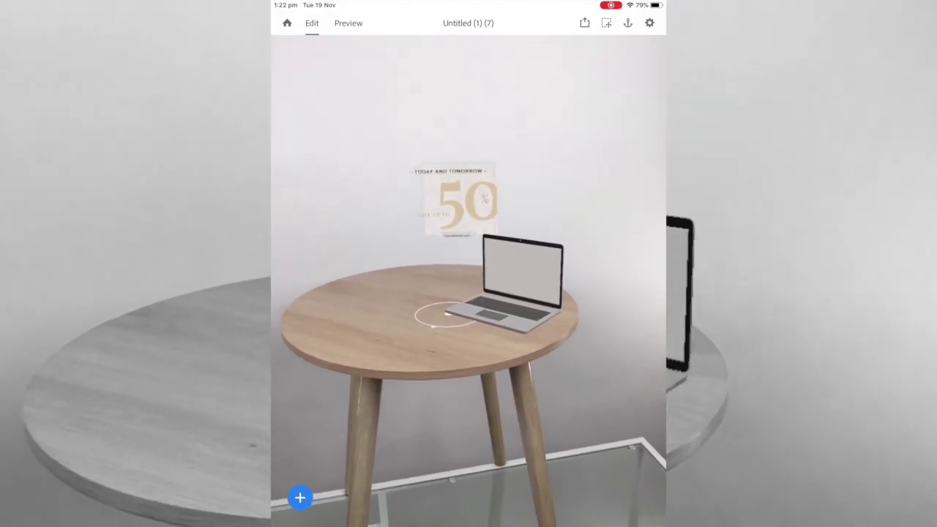
# Show the scene's export formats: Aero Experience (.real), Reality File (.reality) and USDZ.
pyautogui.click(584, 22)
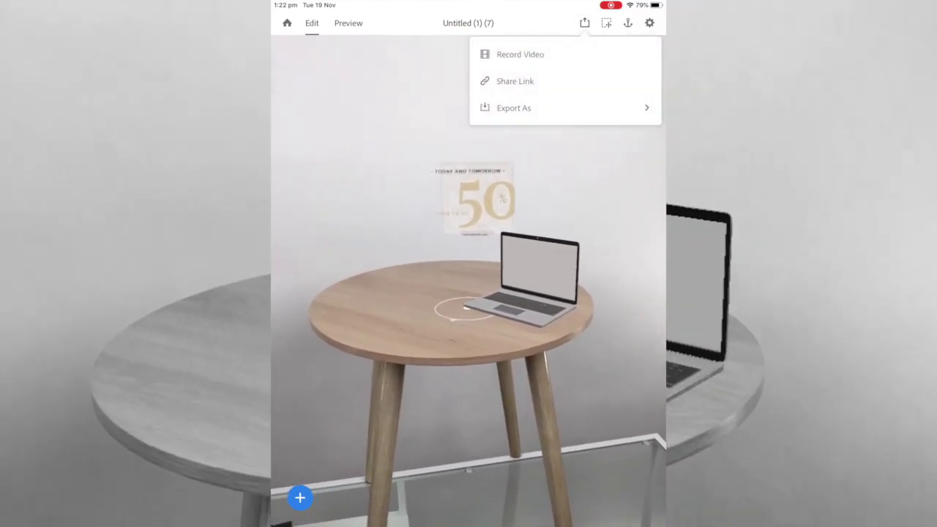
pyautogui.click(514, 108)
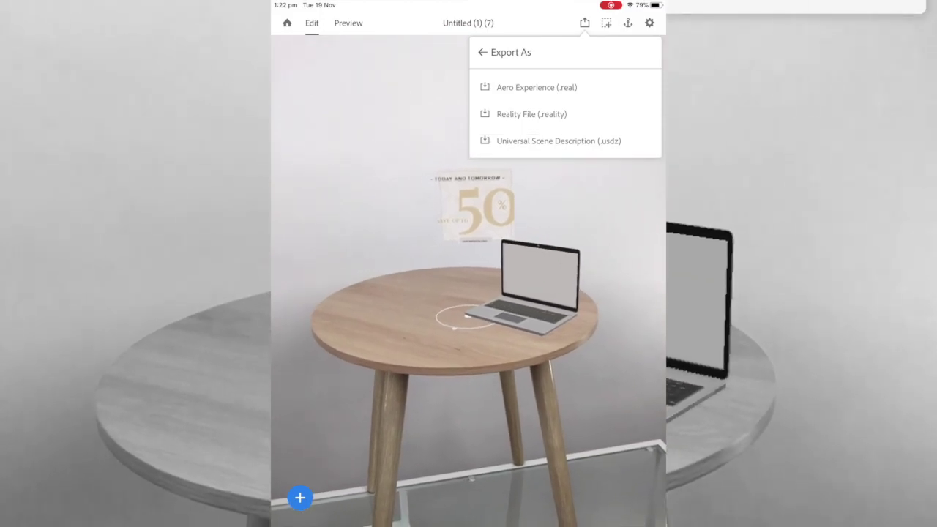